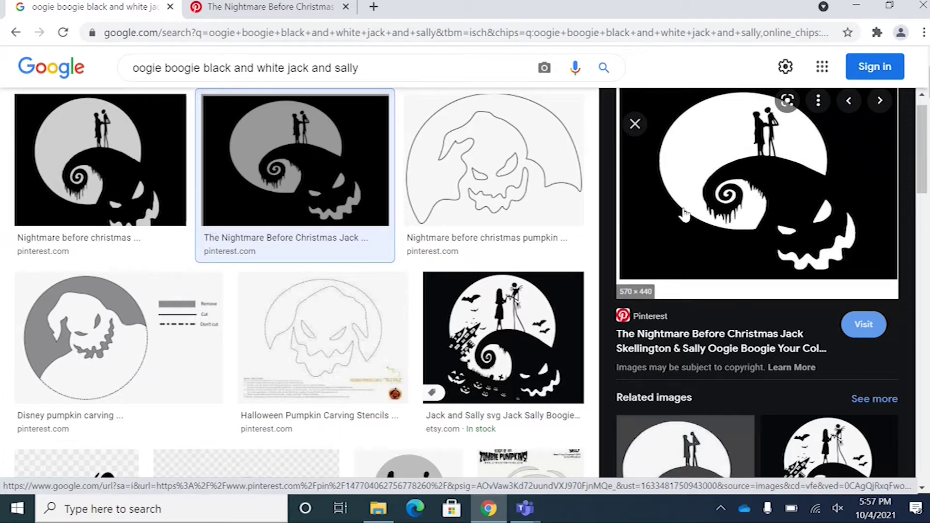
Capture a rectangular snip of the Nightmare before Christmas picture on the open Pinterest page
click(307, 14)
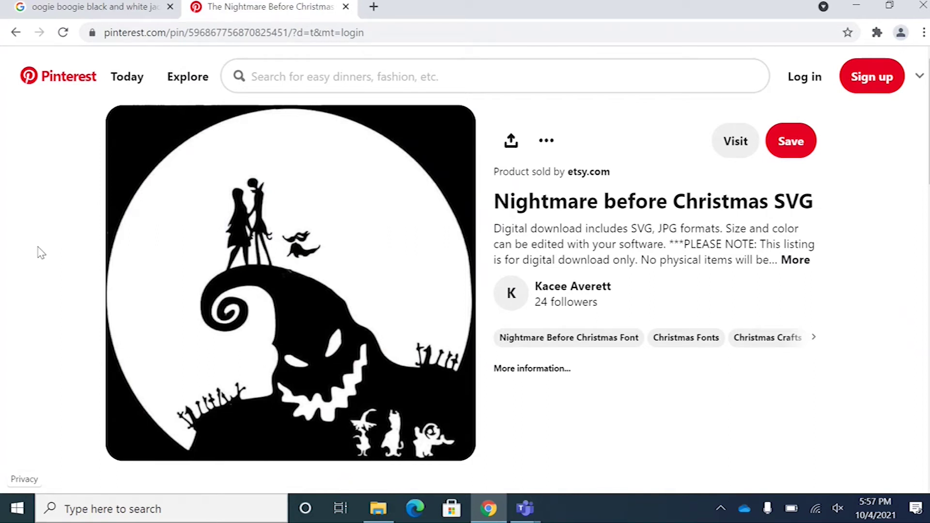
key(super+shift+s)
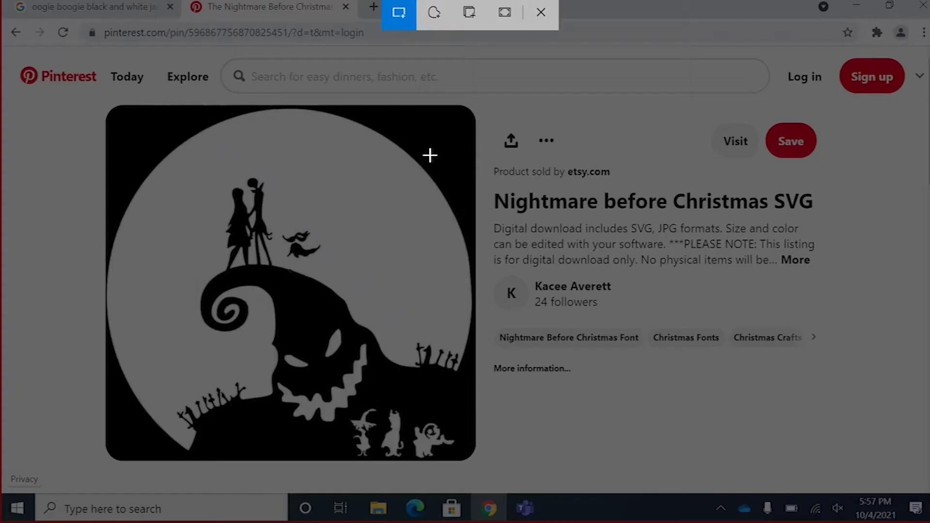
drag(104, 105, 475, 460)
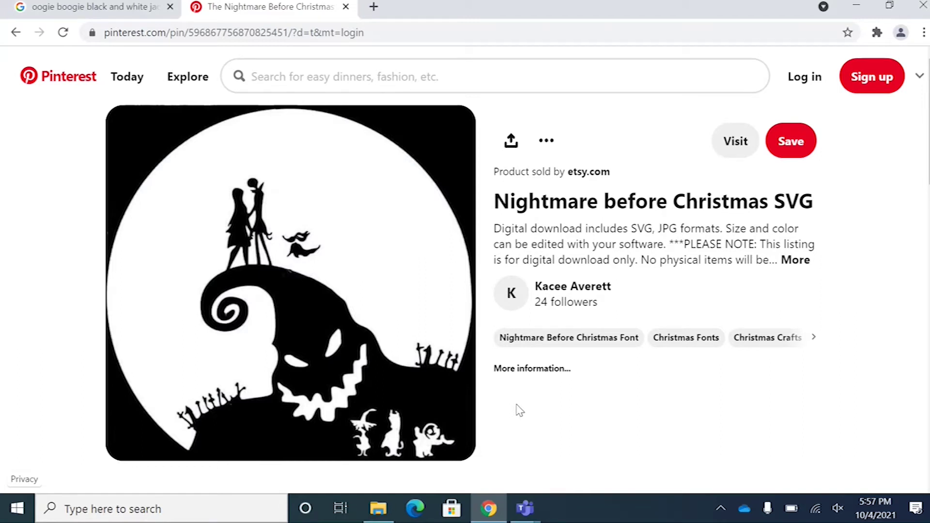
Open Paint and paste the captured picture into a new image
click(215, 514)
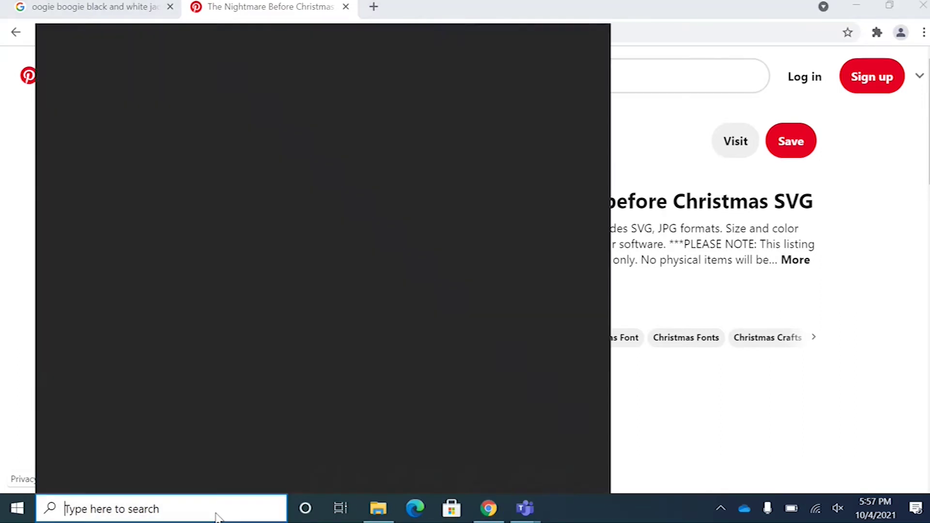
text(pa)
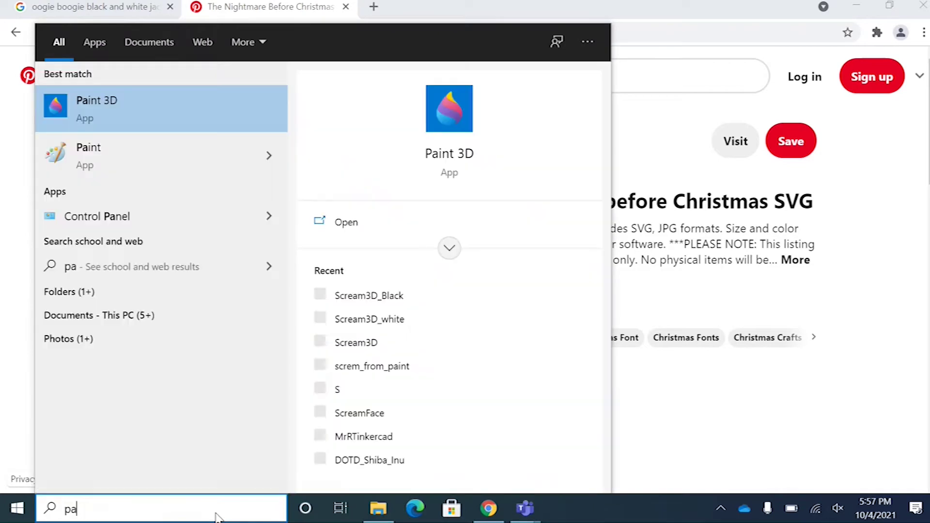
click(171, 150)
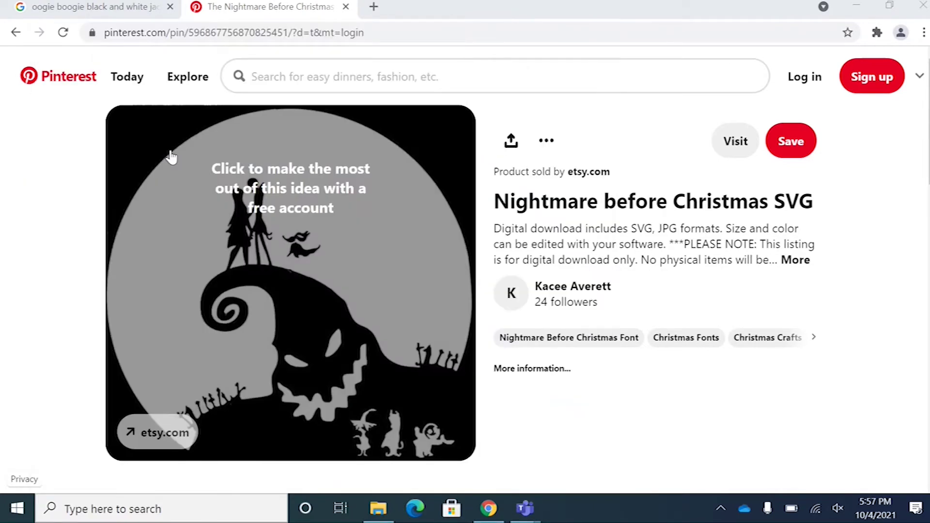
key(ctrl+v)
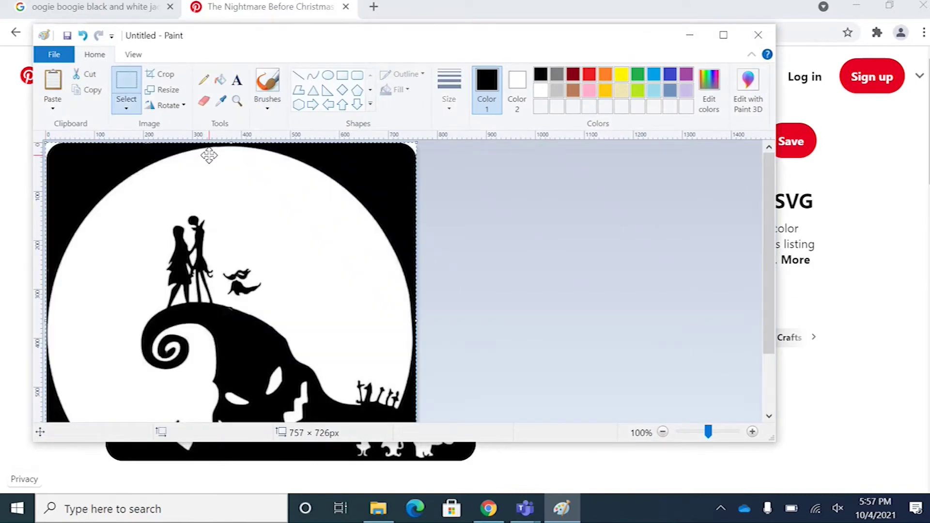
Start saving the picture as a PNG and go to Documents > 2021_2022 > Period6 > Semester1 > Pumpkin
click(54, 54)
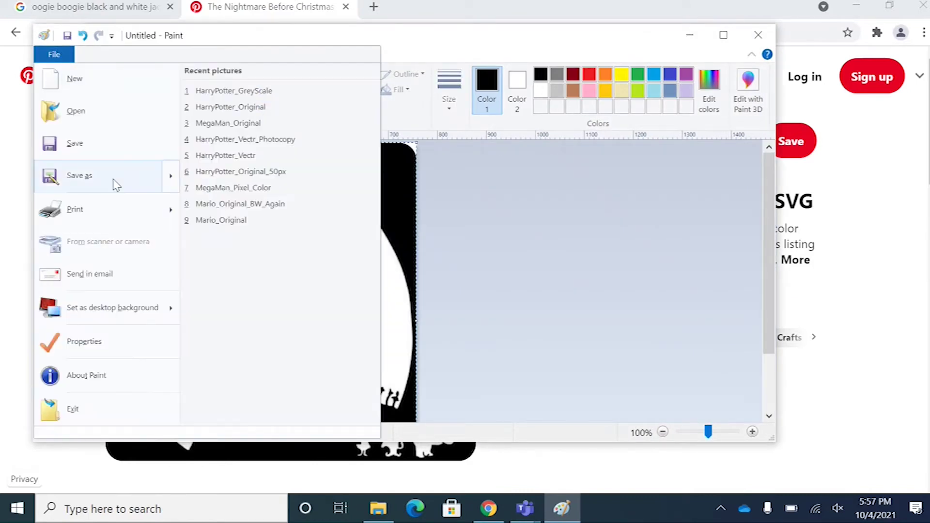
mouse_move(119, 186)
click(240, 100)
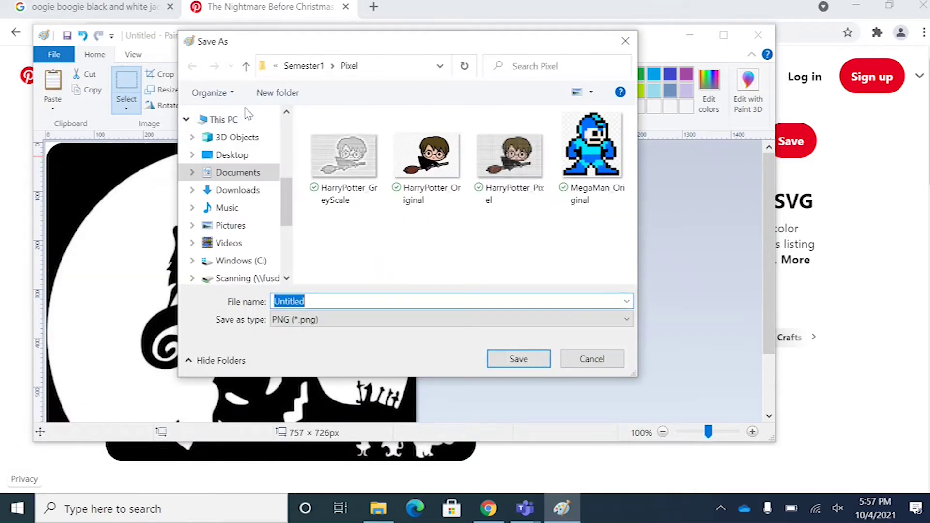
click(232, 173)
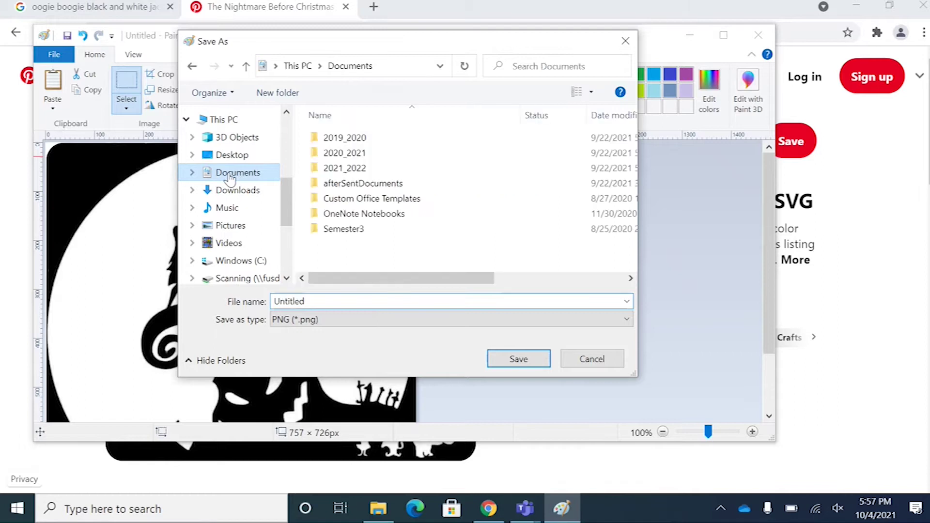
double_click(325, 170)
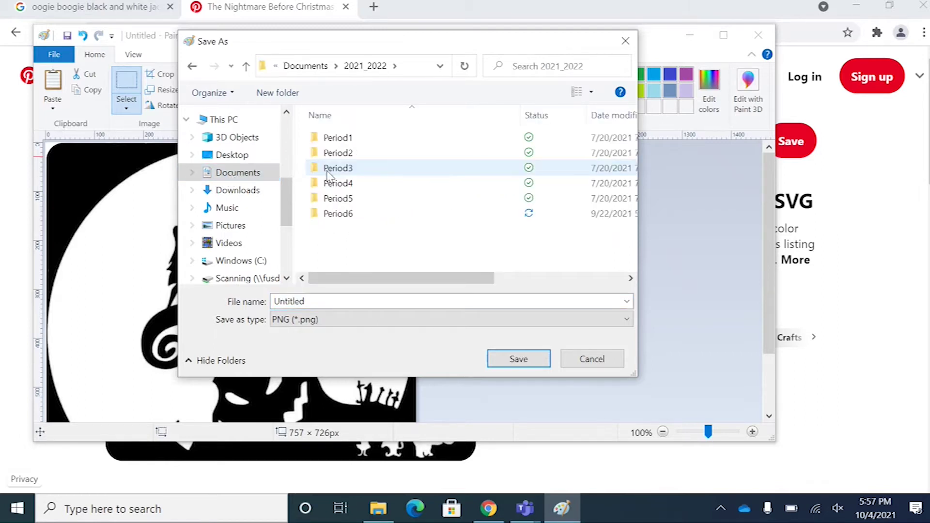
click(329, 215)
double_click(329, 214)
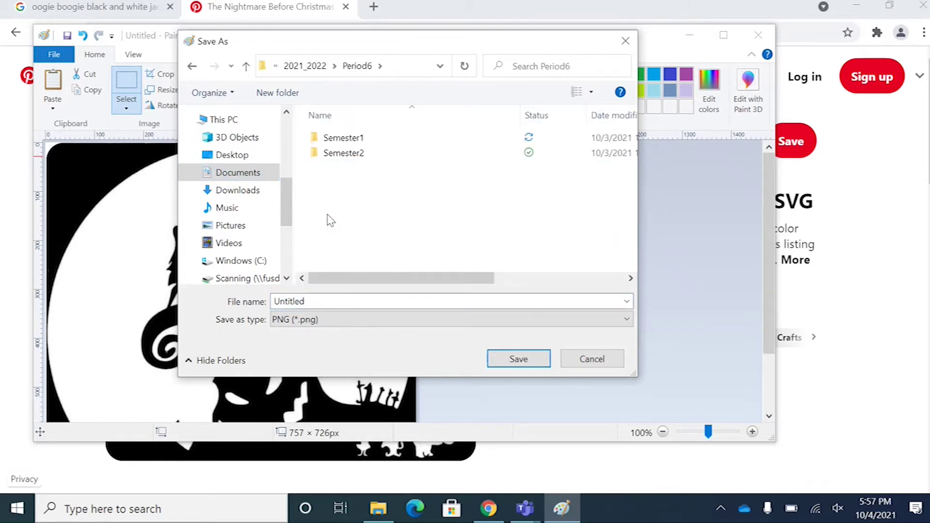
double_click(340, 139)
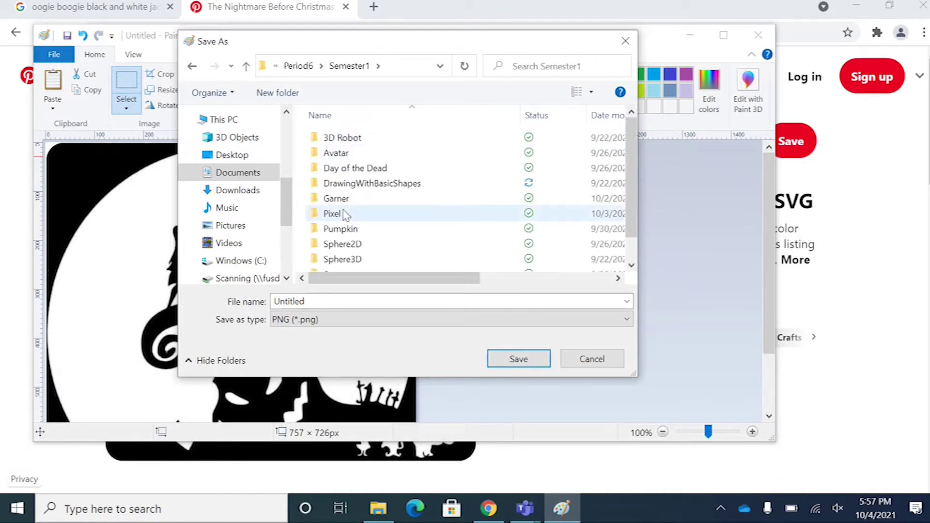
double_click(348, 228)
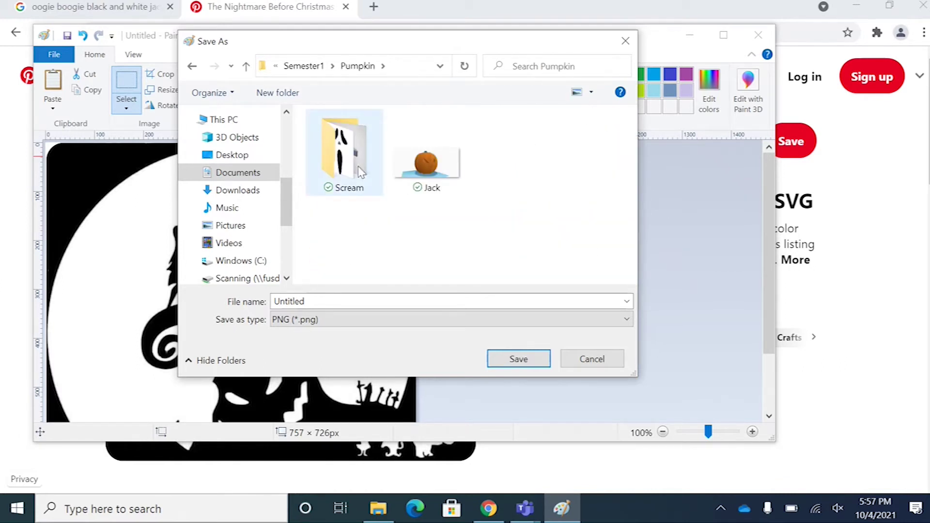
Create a folder named Oogie in Pumpkin, save the picture there as the PNG file Oogie, and close Paint
click(293, 94)
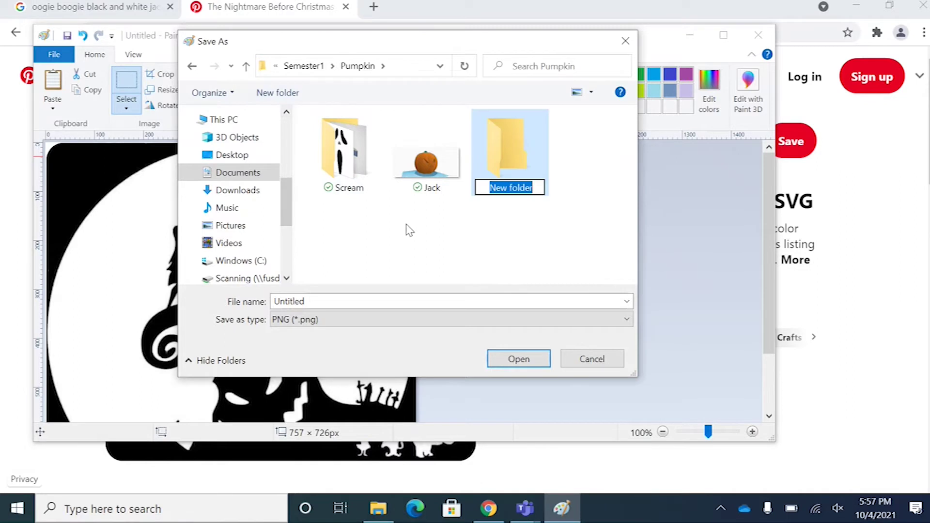
text(Oogie)
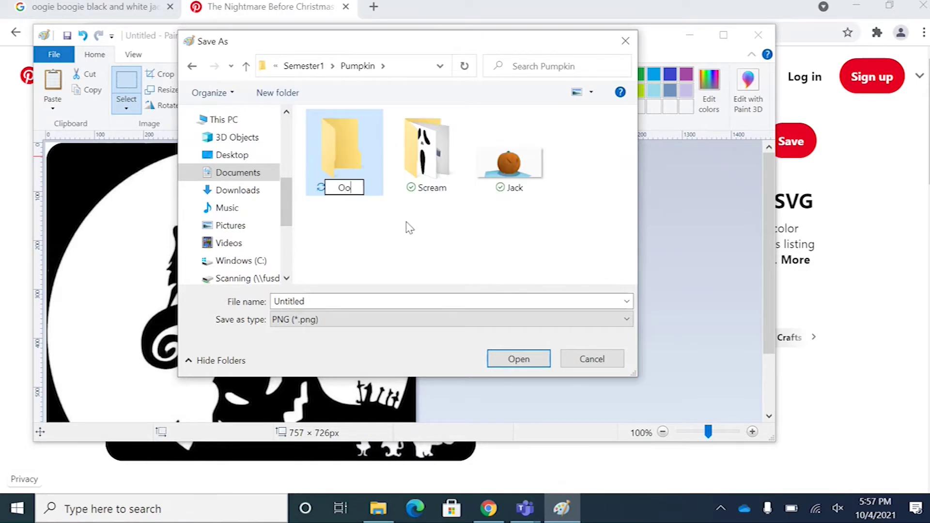
click(348, 300)
text(Oogie)
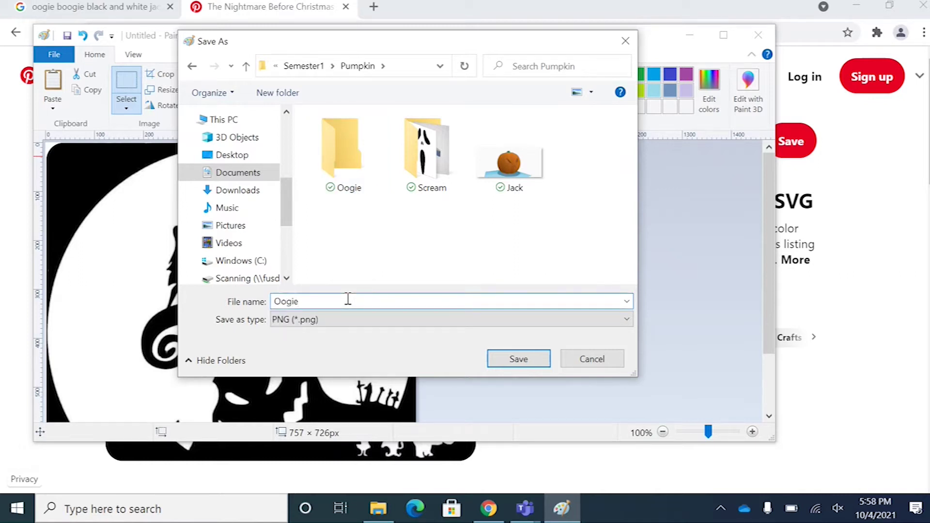
click(342, 168)
double_click(342, 167)
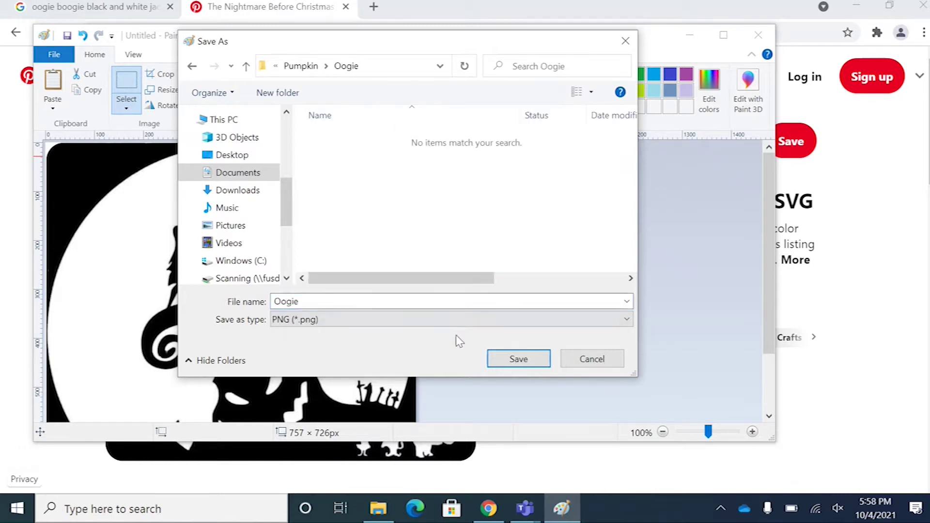
click(518, 359)
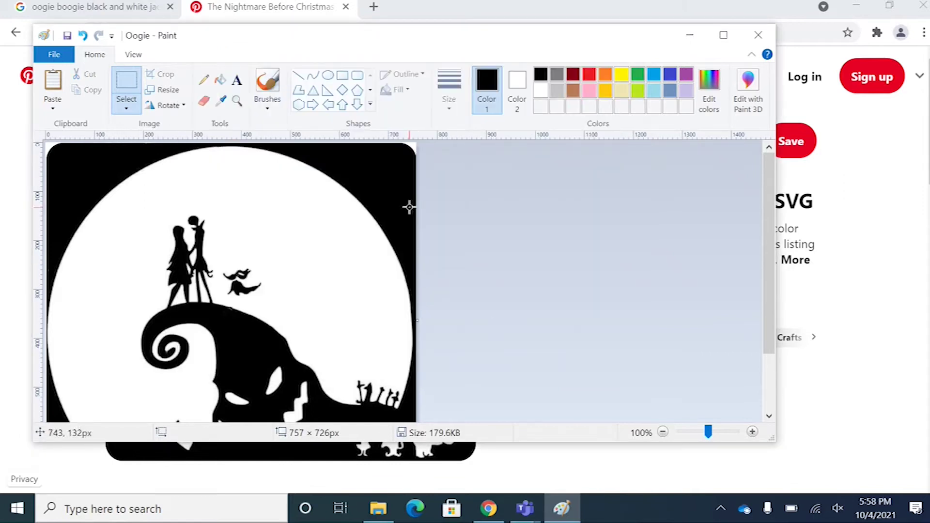
click(760, 37)
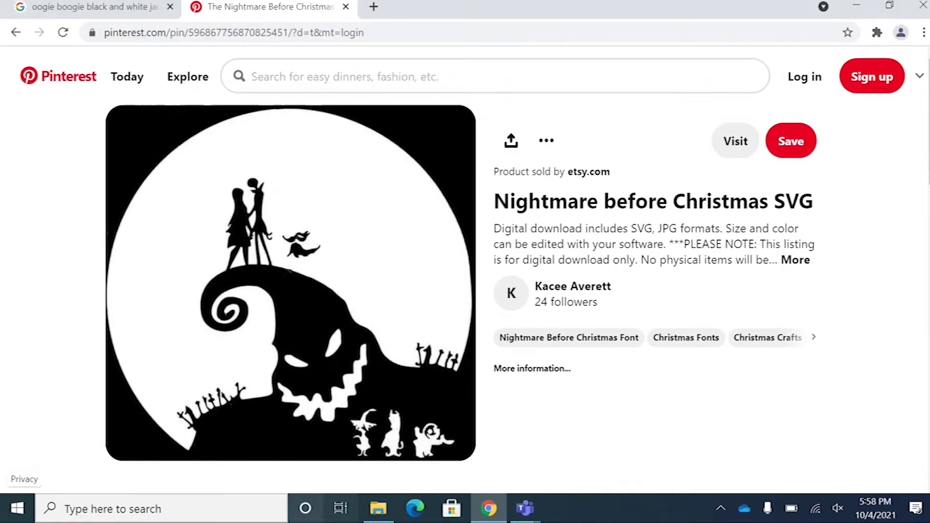
In File Explorer, open the Oogie picture from the Pumpkin > Oogie folder with Paint 3D
click(378, 509)
drag(601, 57, 486, 58)
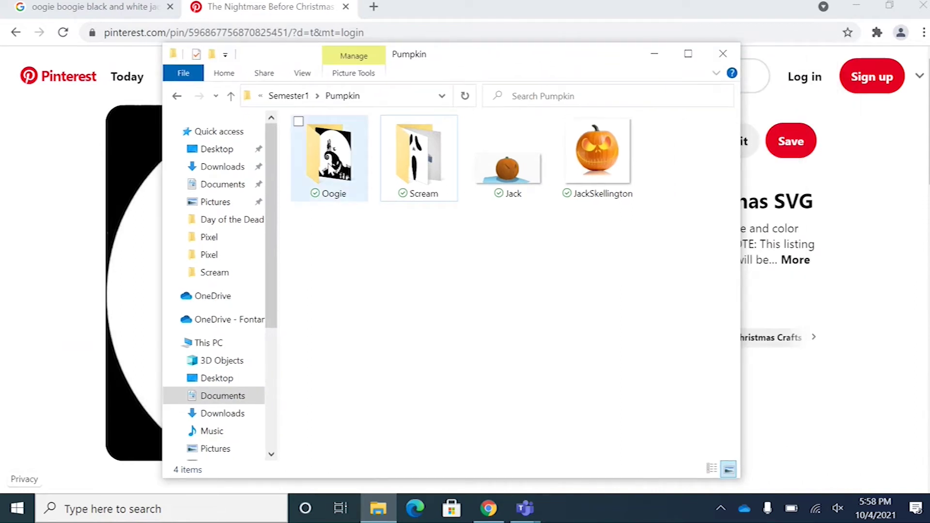
double_click(342, 165)
click(352, 152)
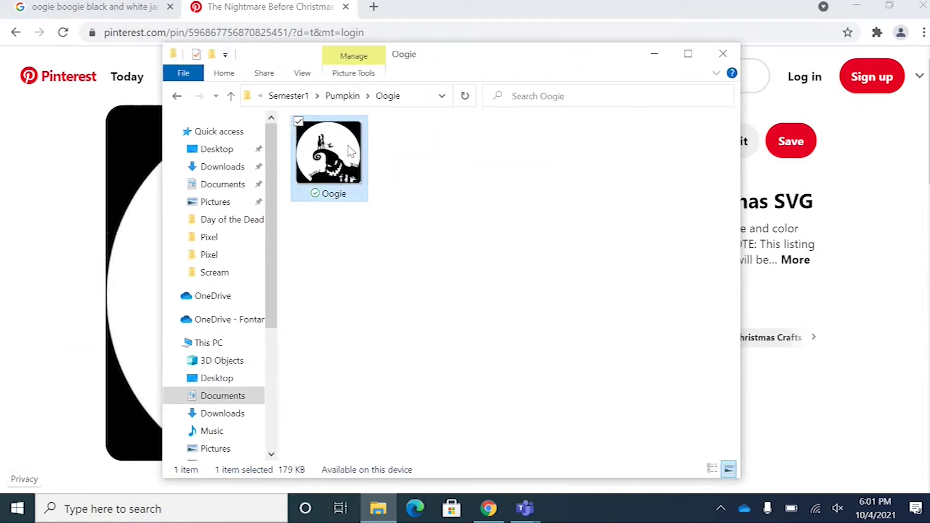
right_click(351, 151)
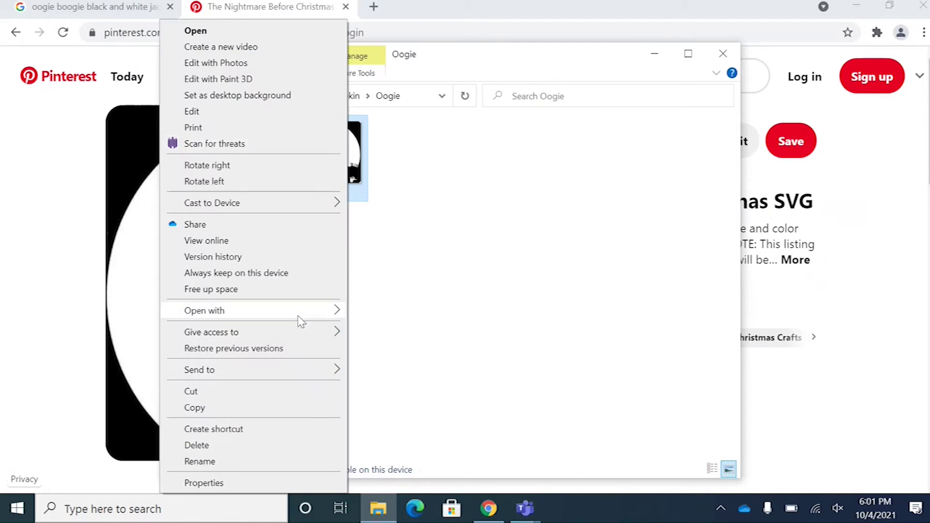
mouse_move(329, 320)
click(386, 328)
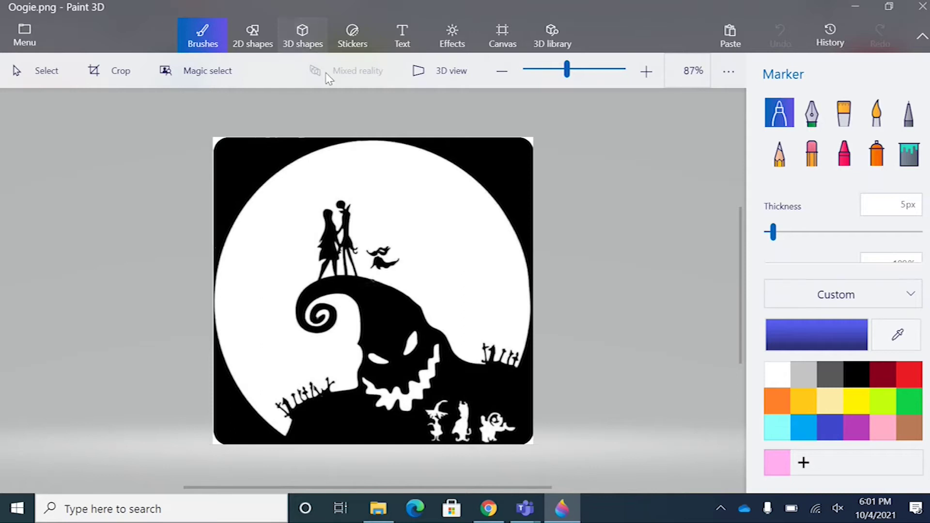
Add a blue 3D cube beside the picture and move it so it overlaps the picture's right edge
click(303, 34)
click(602, 269)
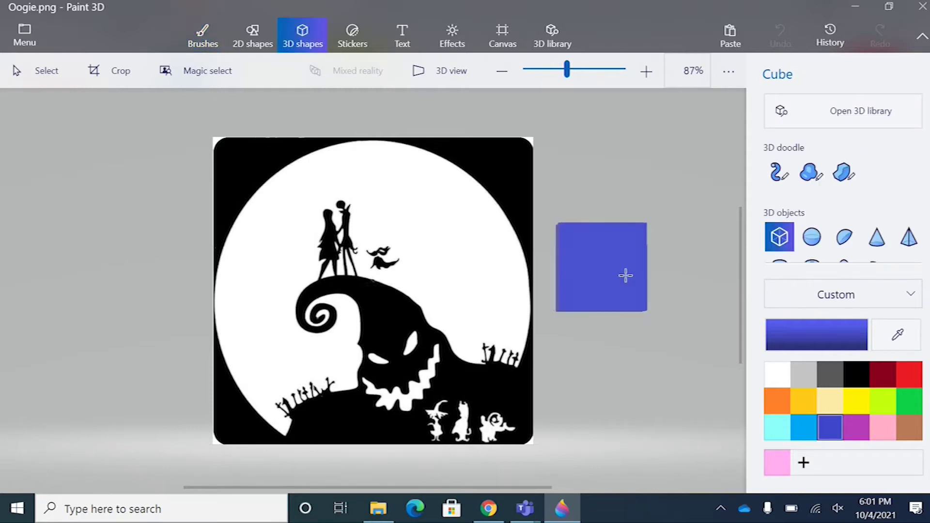
click(608, 257)
drag(608, 257, 473, 303)
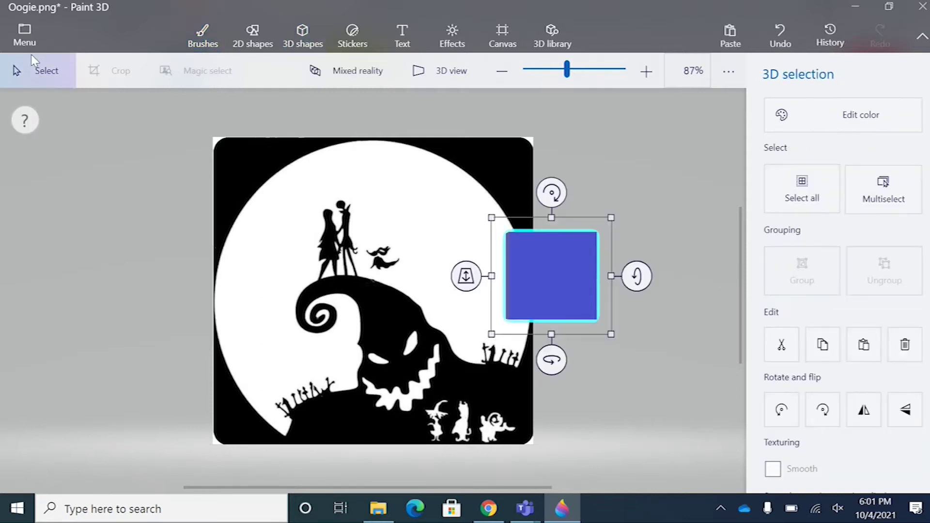
Save the scene as the 3D GLB file Oogie in Documents > 2021_2022 > Period6 > Semester1 > Pumpkin > Oogie
click(25, 37)
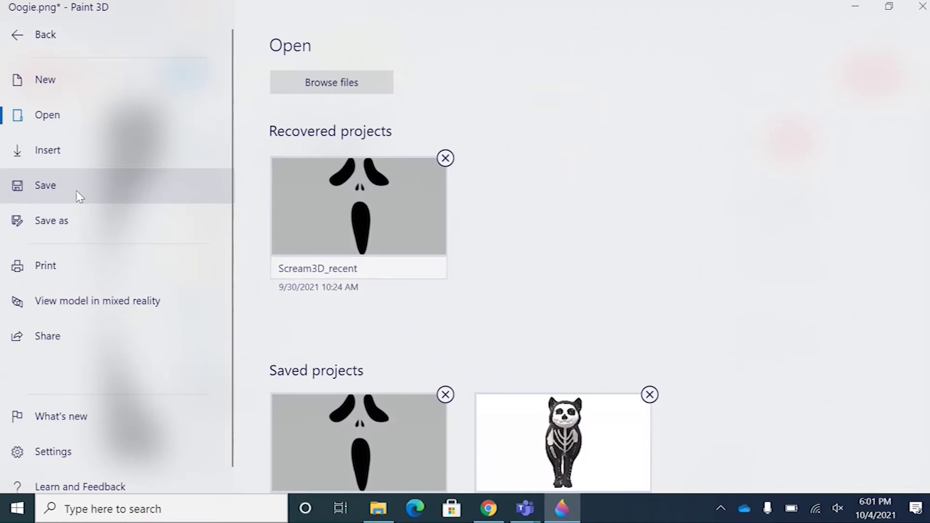
click(116, 223)
key(Escape)
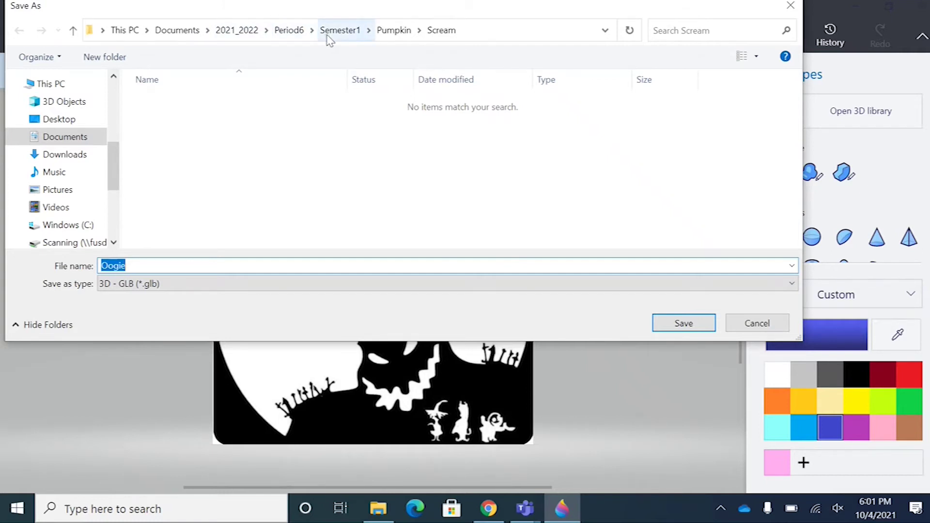
click(73, 137)
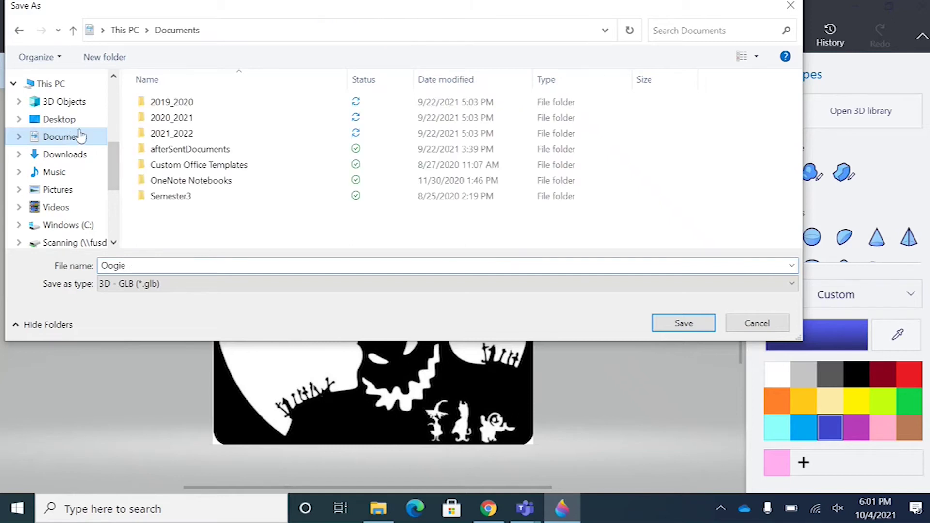
double_click(186, 136)
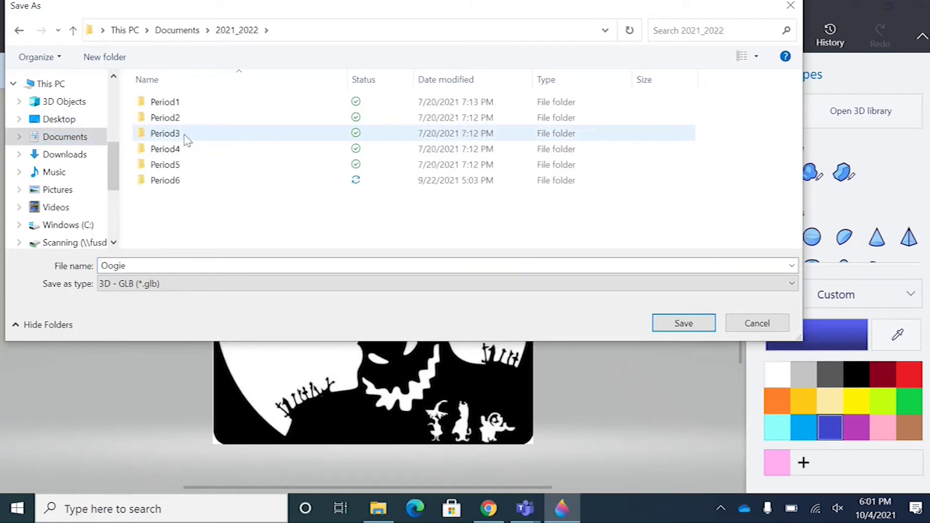
double_click(176, 187)
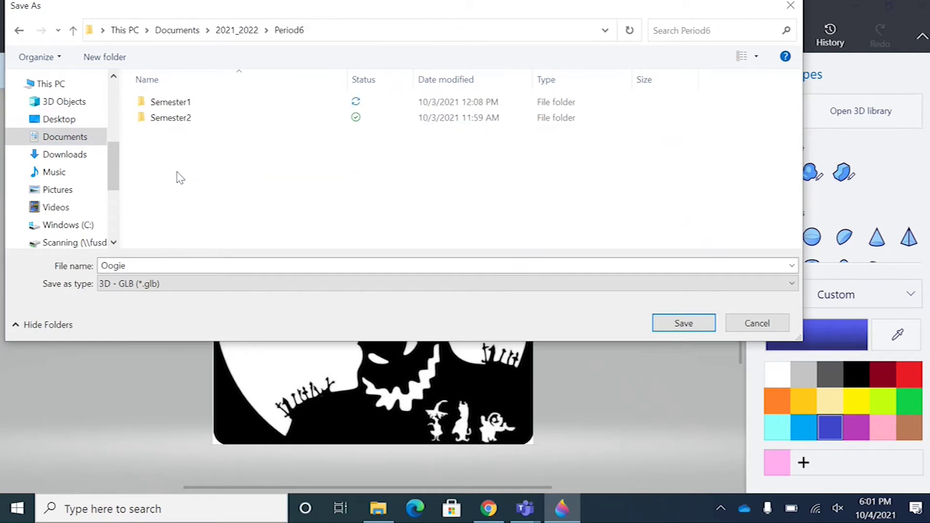
double_click(183, 102)
double_click(175, 196)
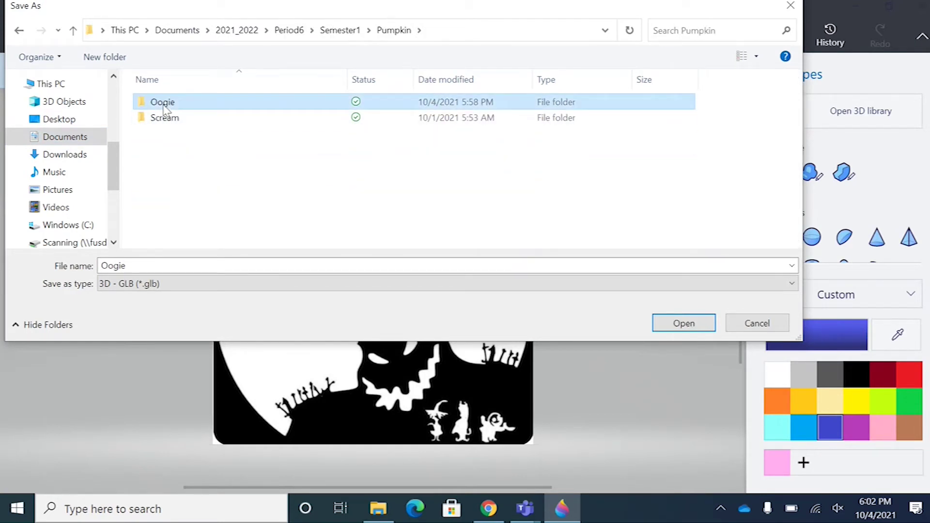
double_click(162, 102)
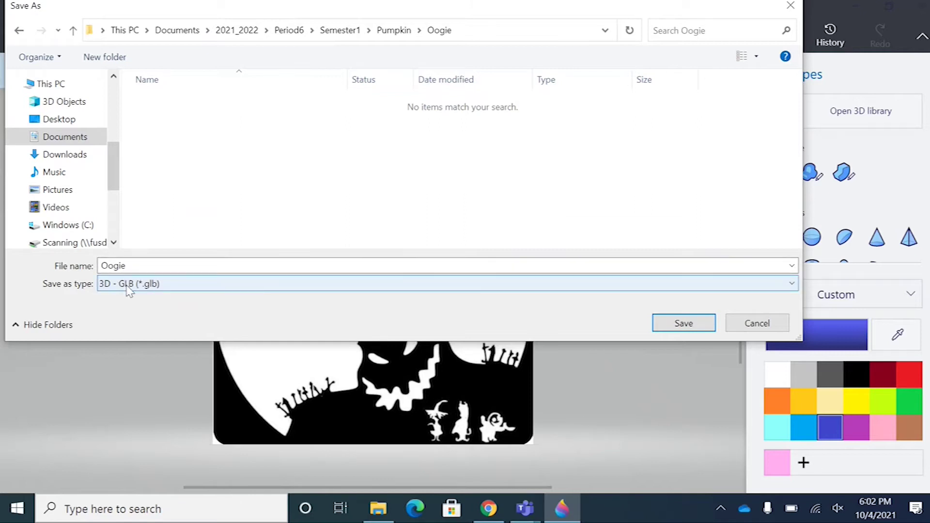
click(688, 325)
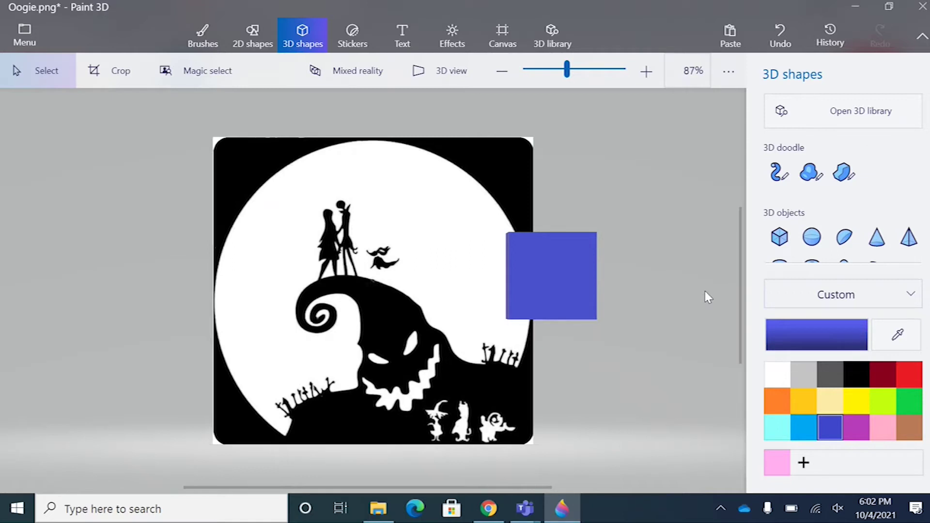
Close Paint 3D without saving the changes, and open the Oogie 3D model file from the Oogie folder with 3D Viewer
click(917, 6)
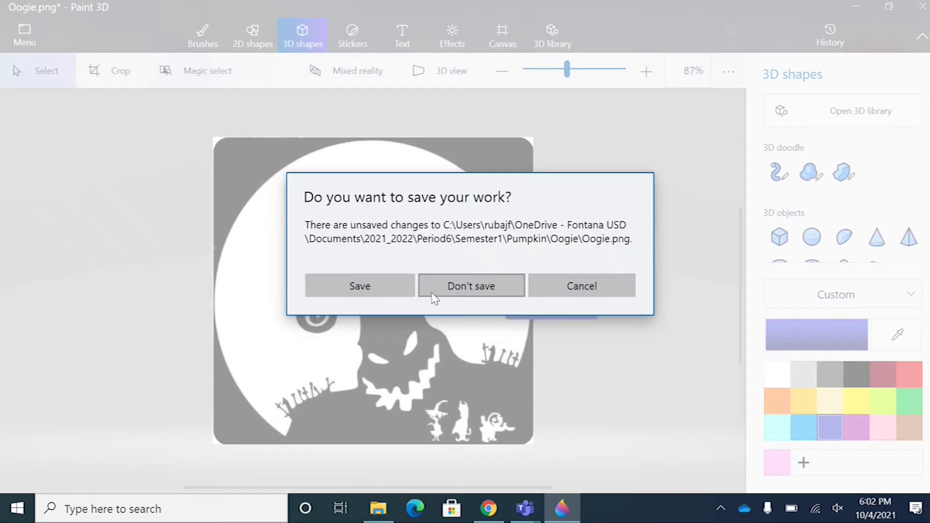
click(454, 289)
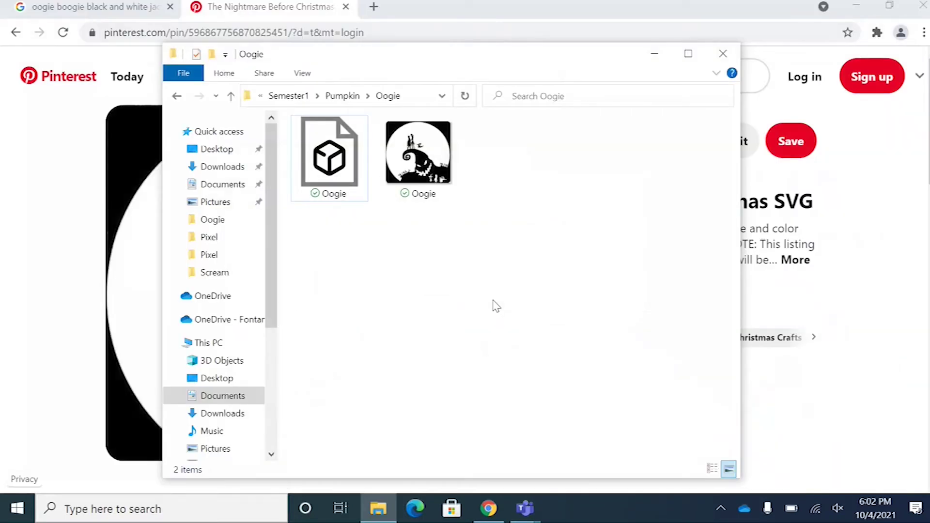
right_click(347, 167)
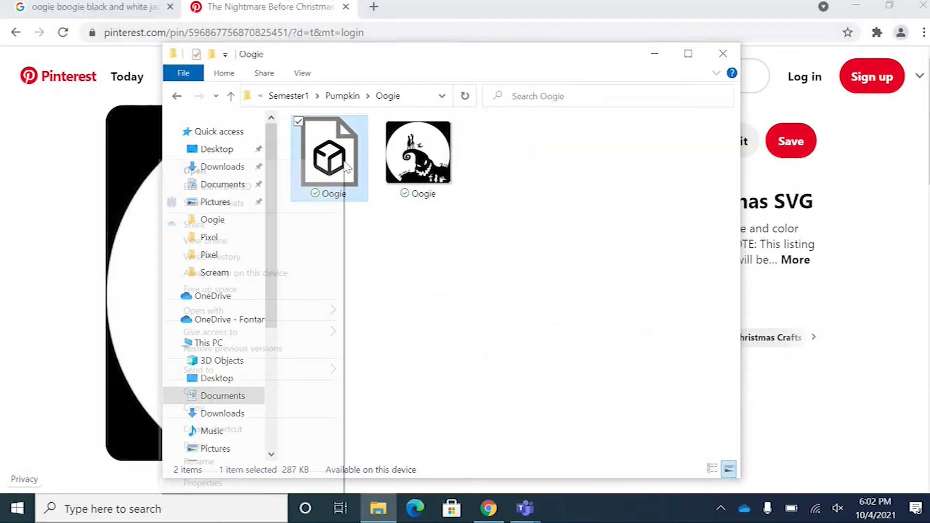
mouse_move(314, 320)
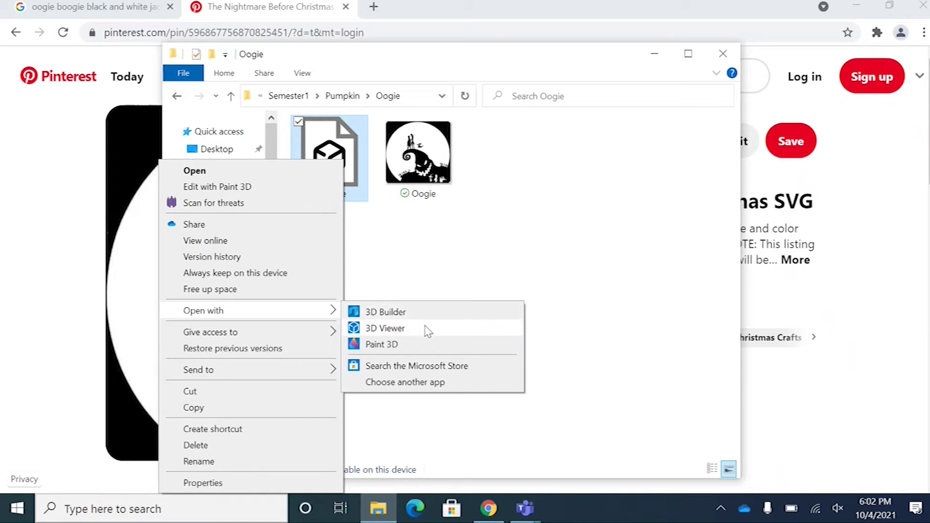
click(397, 332)
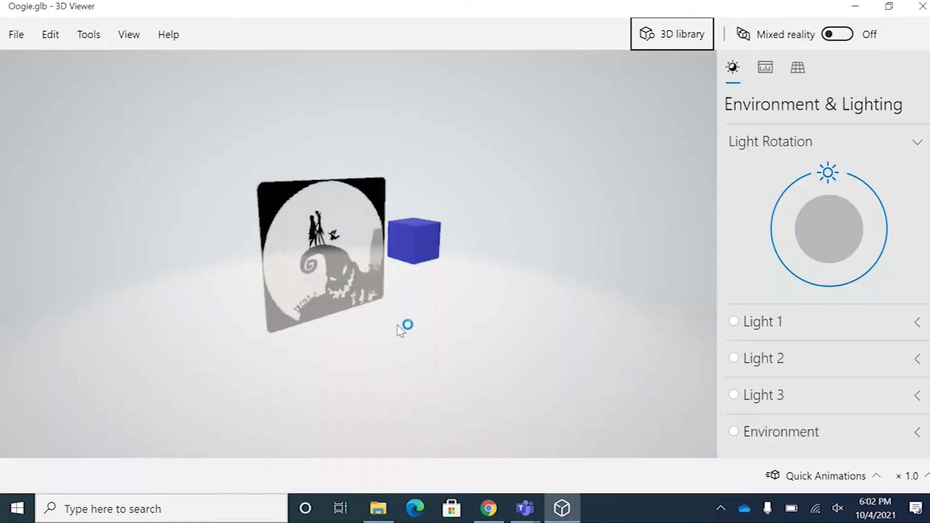
Send the model to 3D printing from 3D Viewer, and start a new scene in 3D Builder
click(22, 42)
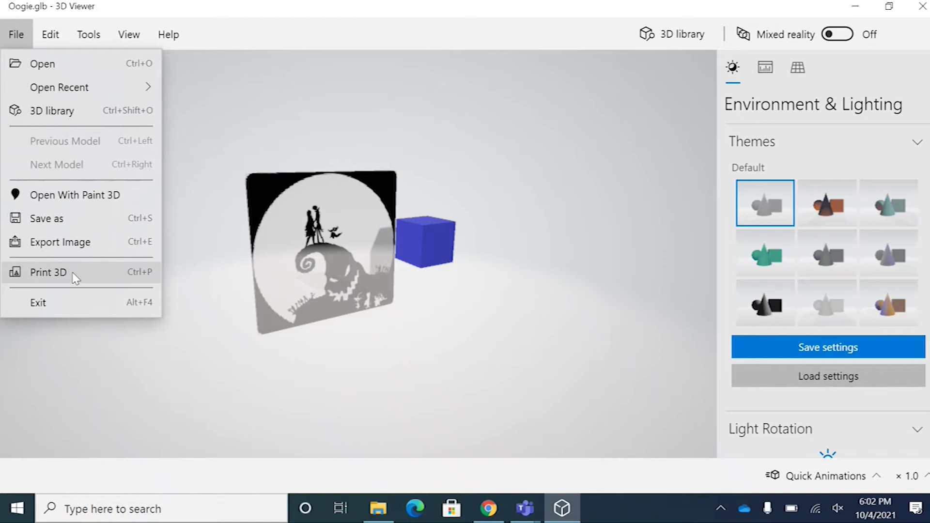
click(48, 272)
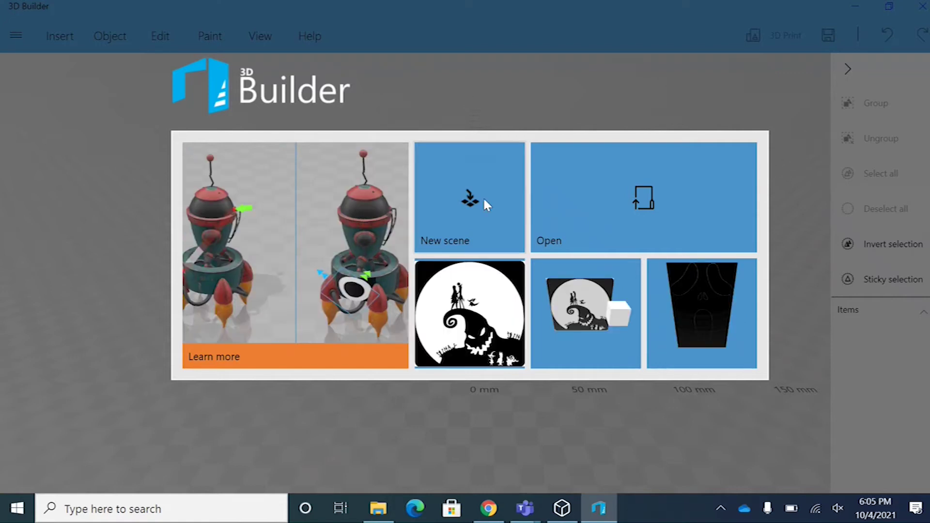
click(484, 196)
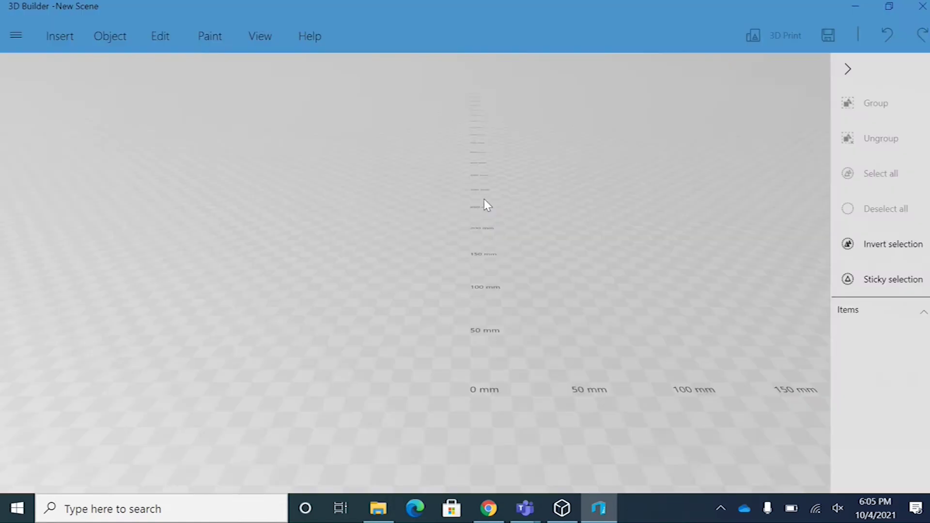
Load the Oogie picture from Documents > 2021_2022 > Period6 > Semester1 > Pumpkin > Oogie into the scene as an image
click(74, 37)
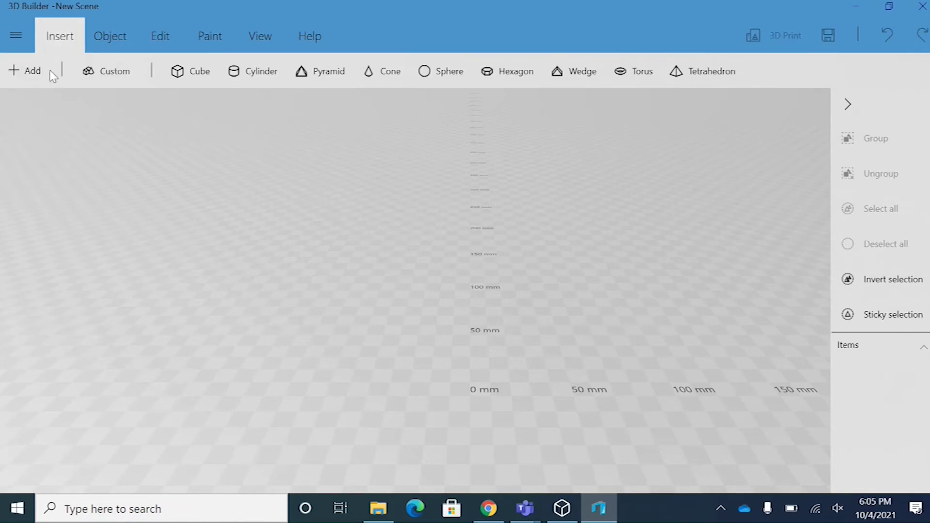
click(32, 71)
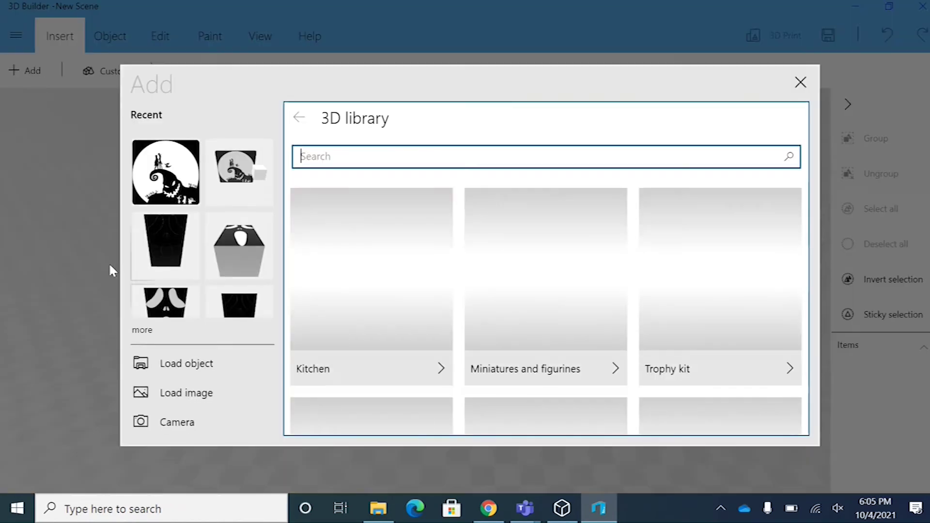
click(219, 392)
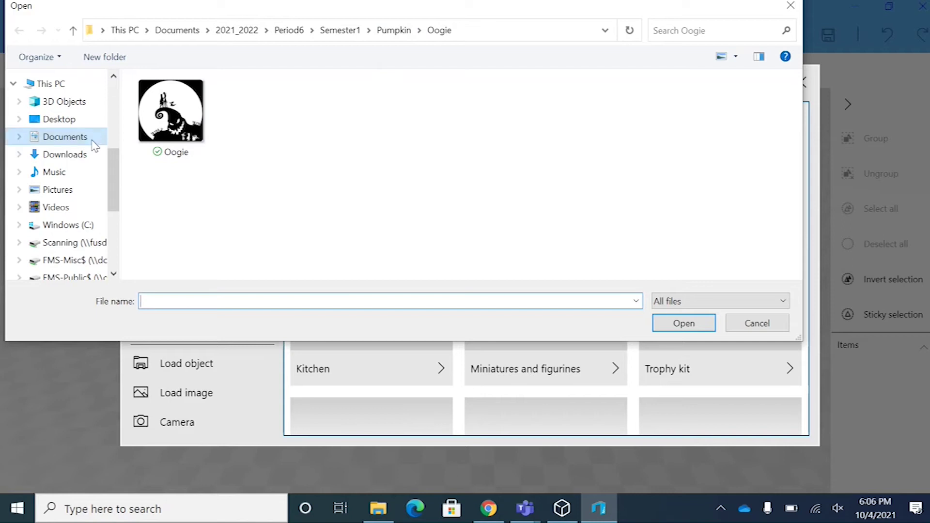
click(74, 140)
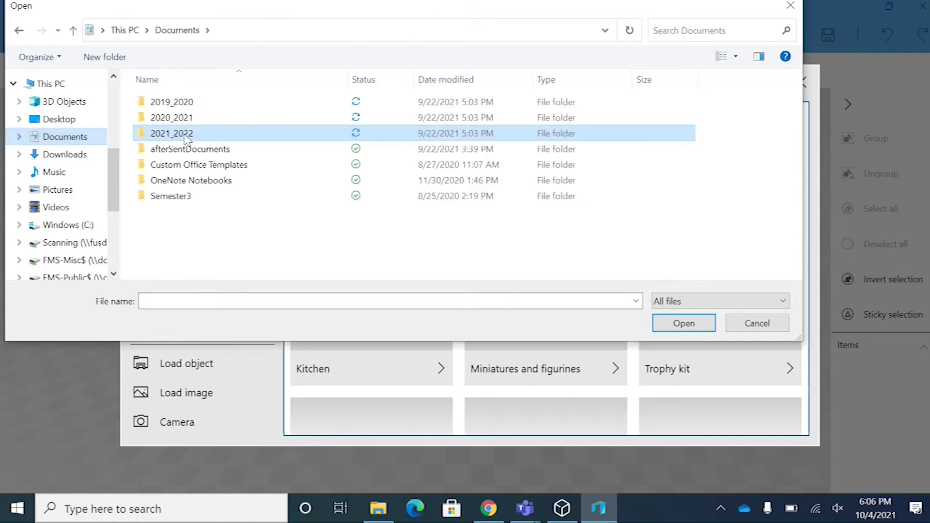
double_click(188, 130)
double_click(180, 179)
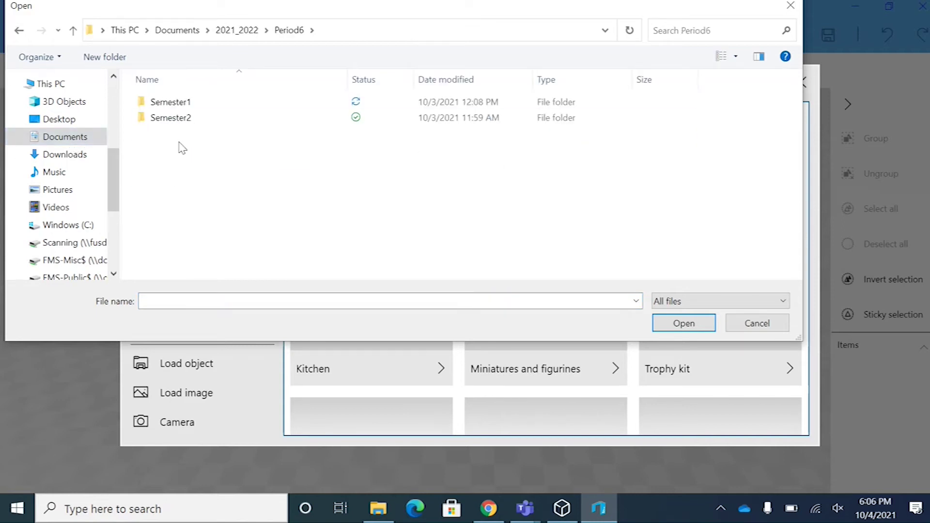
double_click(187, 108)
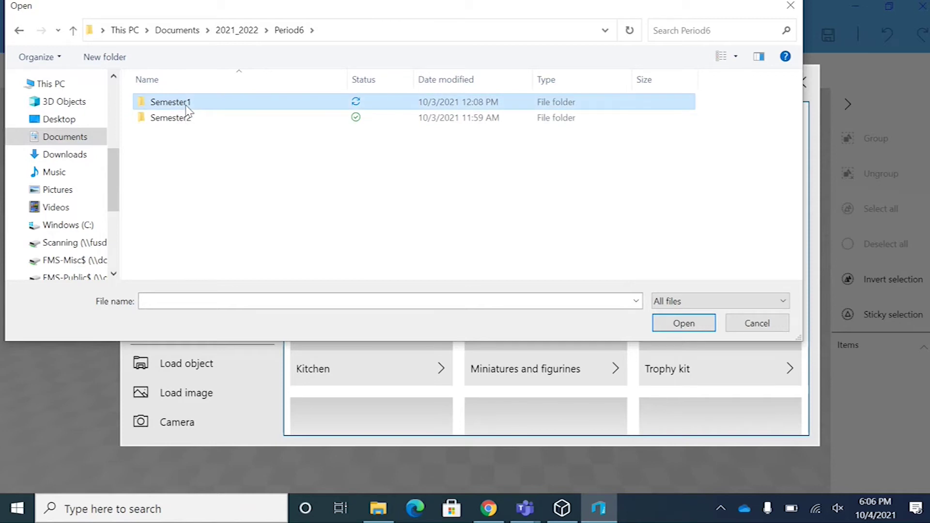
double_click(167, 196)
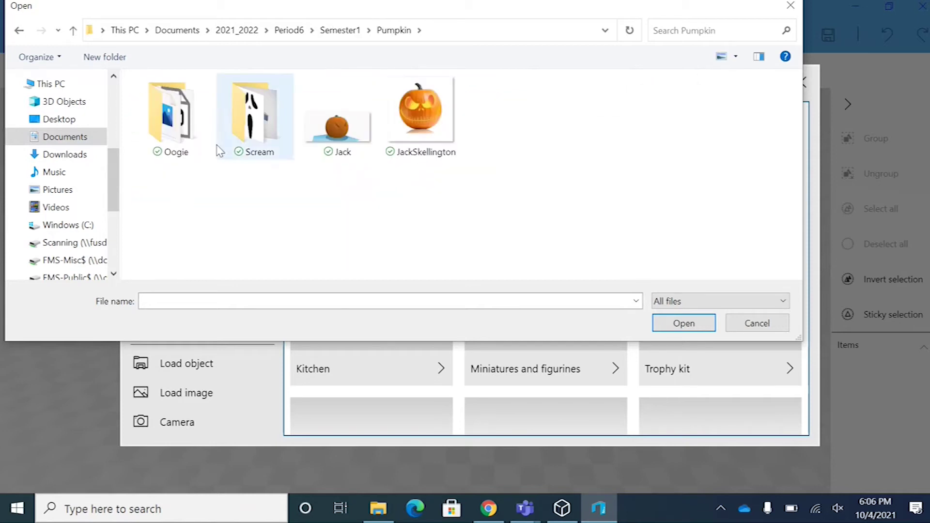
double_click(173, 139)
click(198, 129)
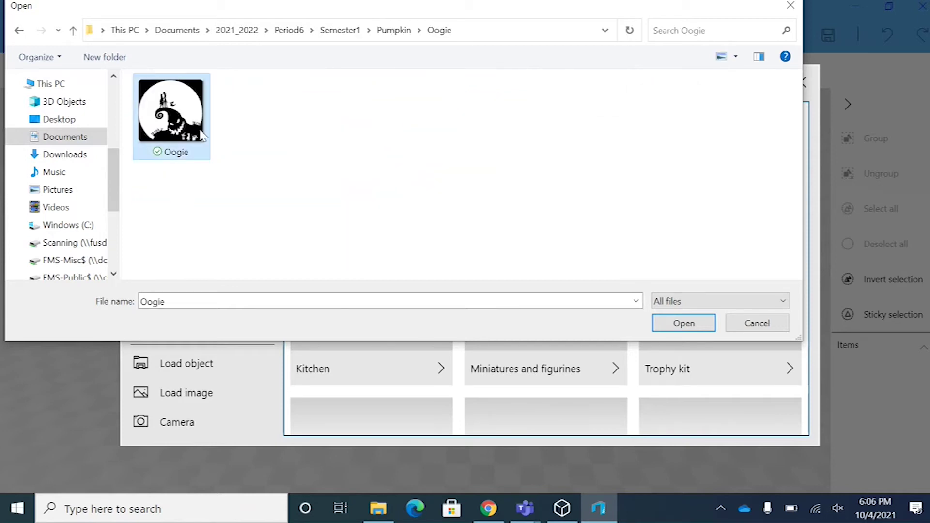
click(669, 323)
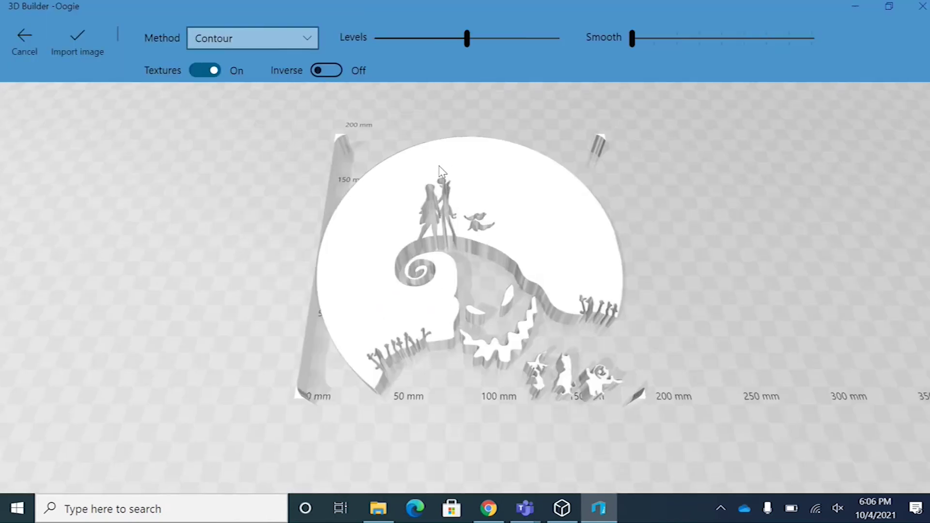
Preview the inverse version, switch Inverse back off, and import the image with the Contour method and Textures on
click(324, 71)
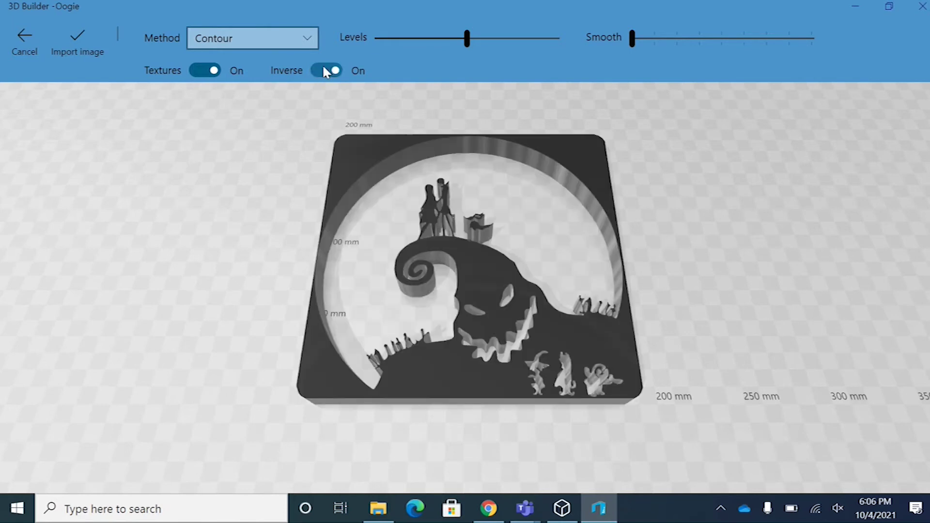
click(324, 71)
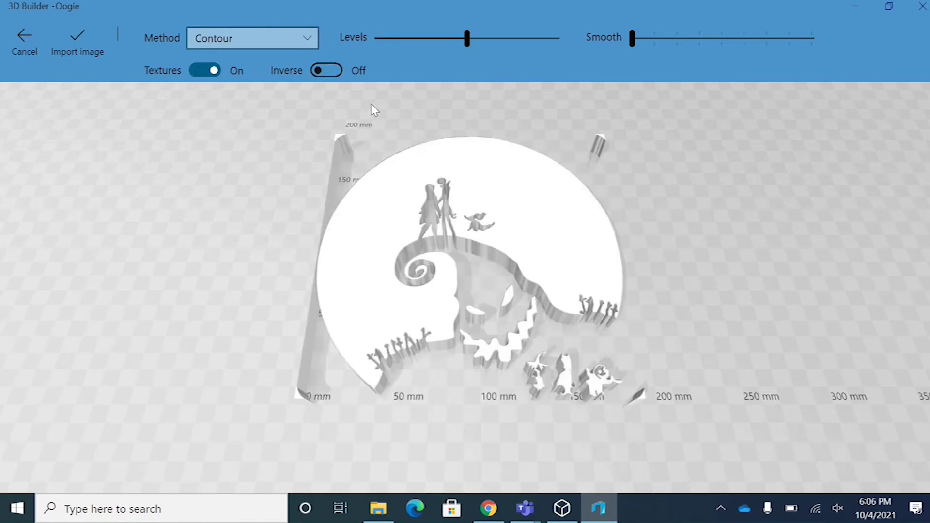
click(88, 38)
Select the whole imported Oogie model and ungroup it into separate pieces
click(378, 231)
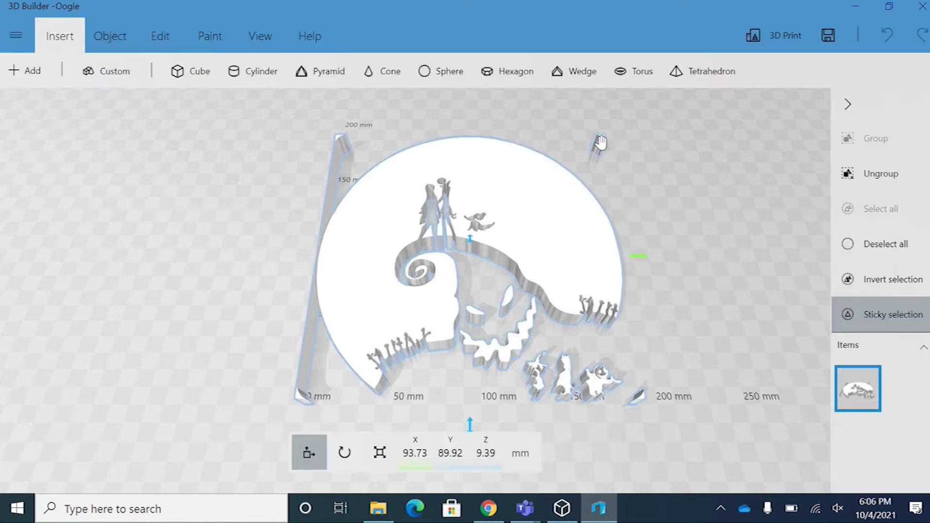
click(510, 208)
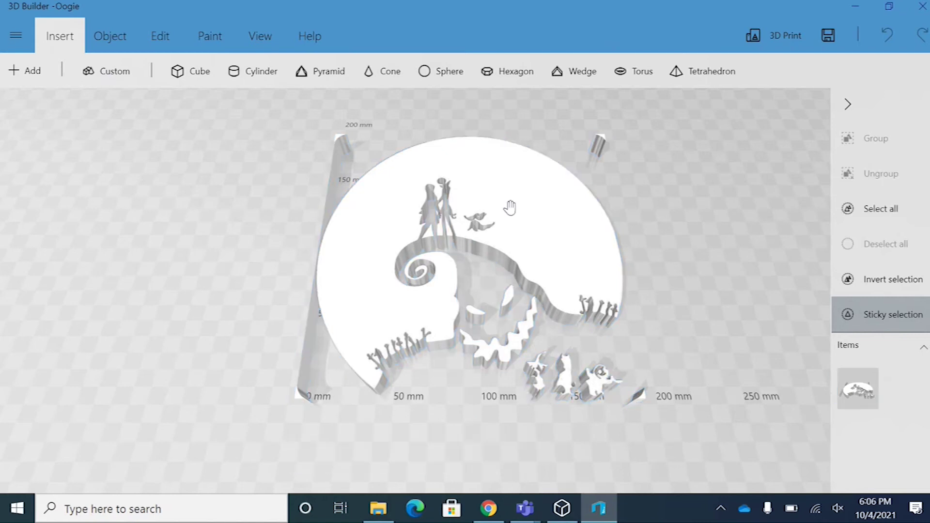
click(510, 207)
click(867, 174)
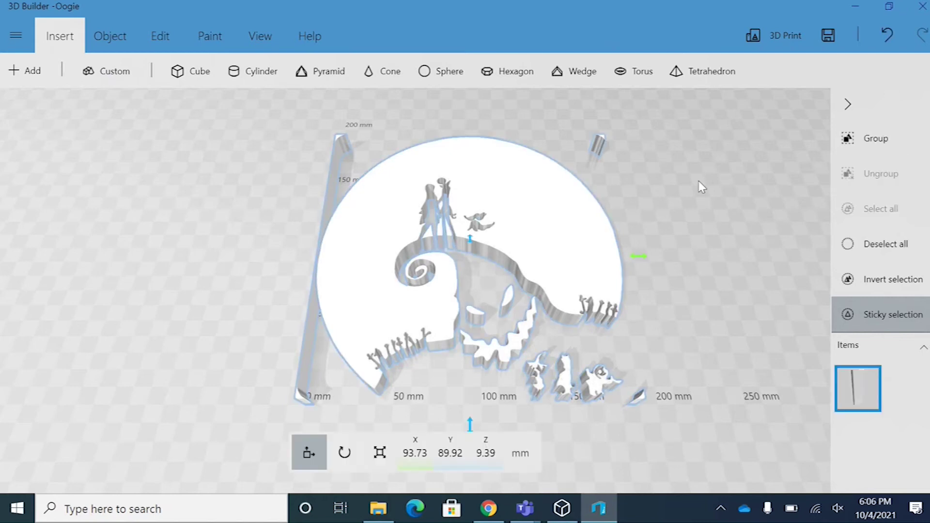
Delete the stray strip along the model's left edge and the two small corner pieces on its right side
click(339, 152)
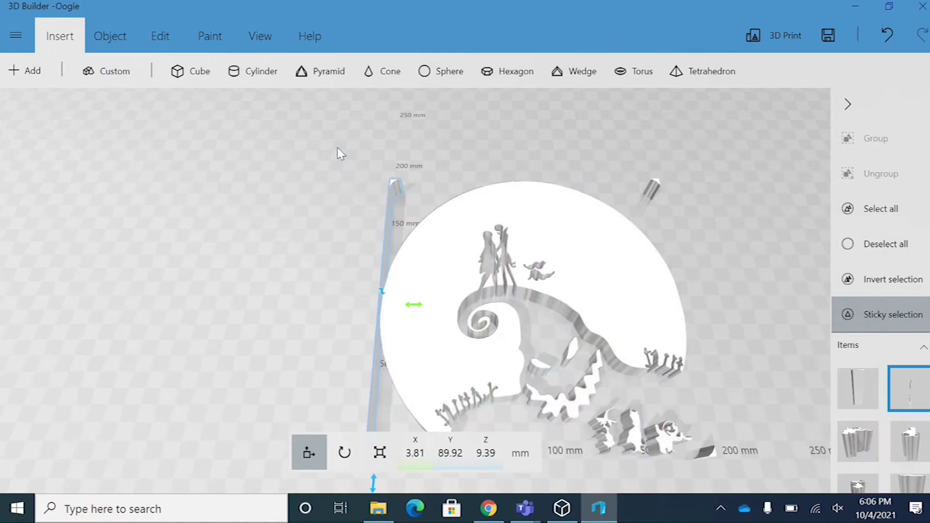
click(373, 246)
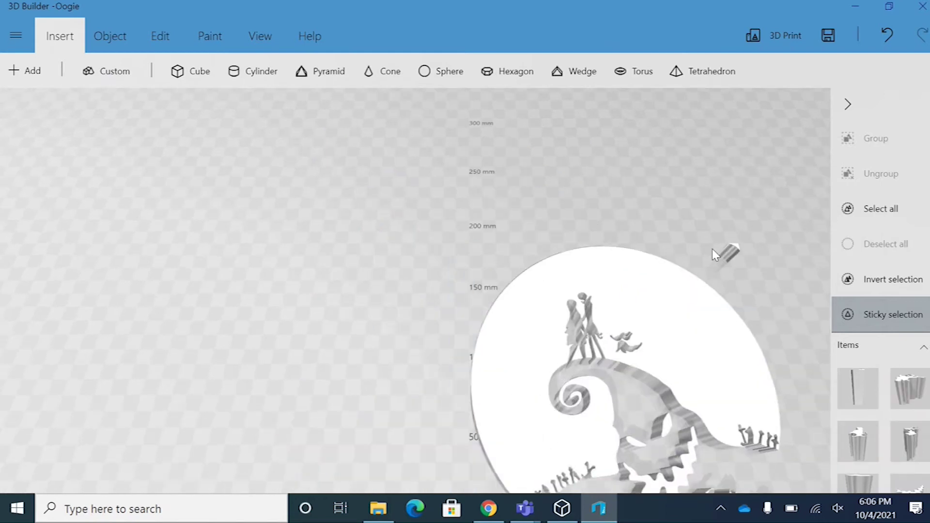
click(725, 253)
click(719, 265)
scroll(650, 326, down, 3)
scroll(636, 412, up, 2)
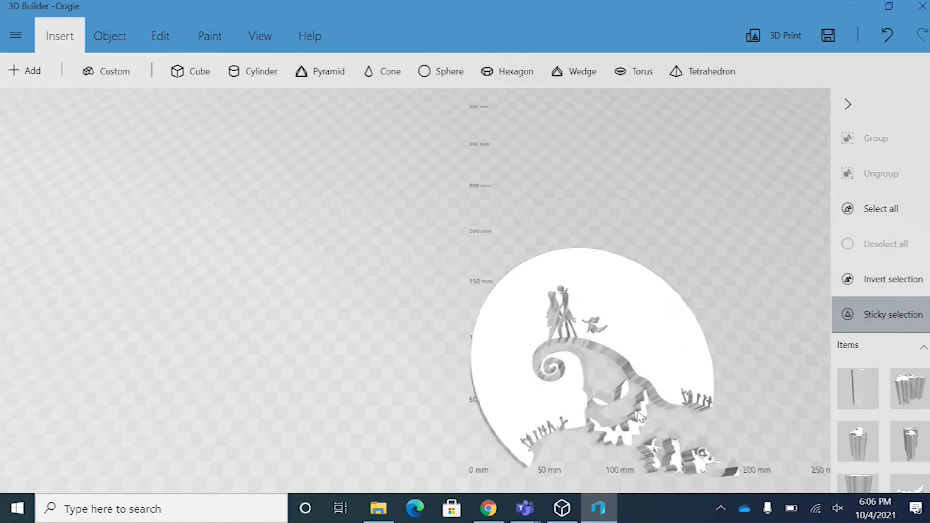
click(737, 474)
key(Delete)
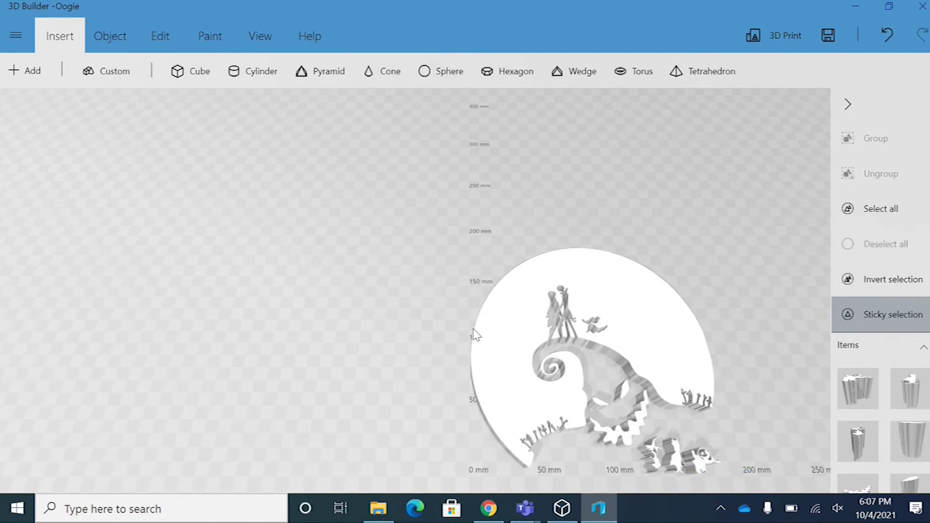
Select all remaining pieces, including the moon, face and small characters, and group them into one object
click(540, 287)
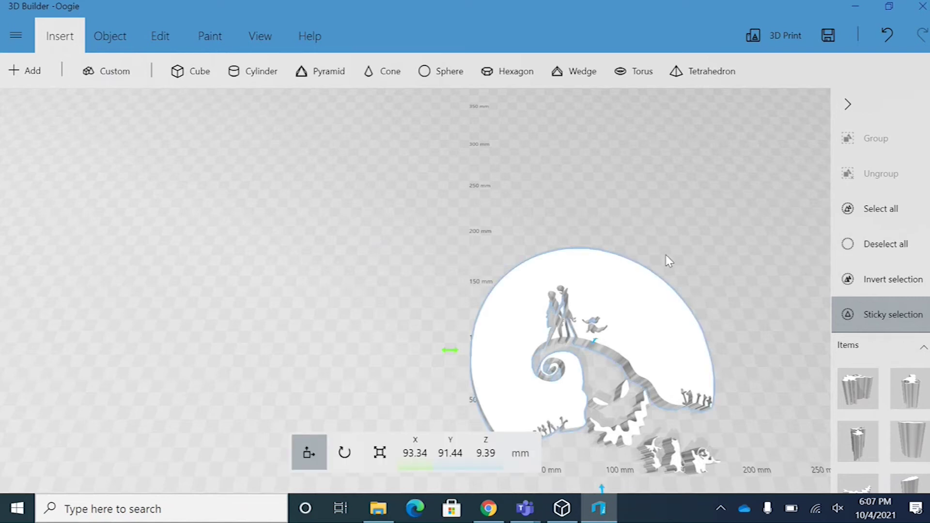
click(867, 277)
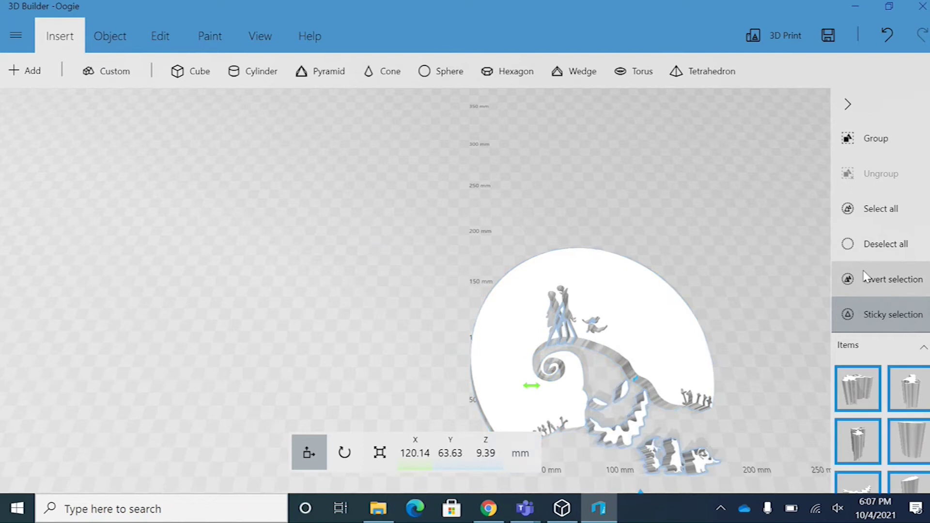
click(657, 297)
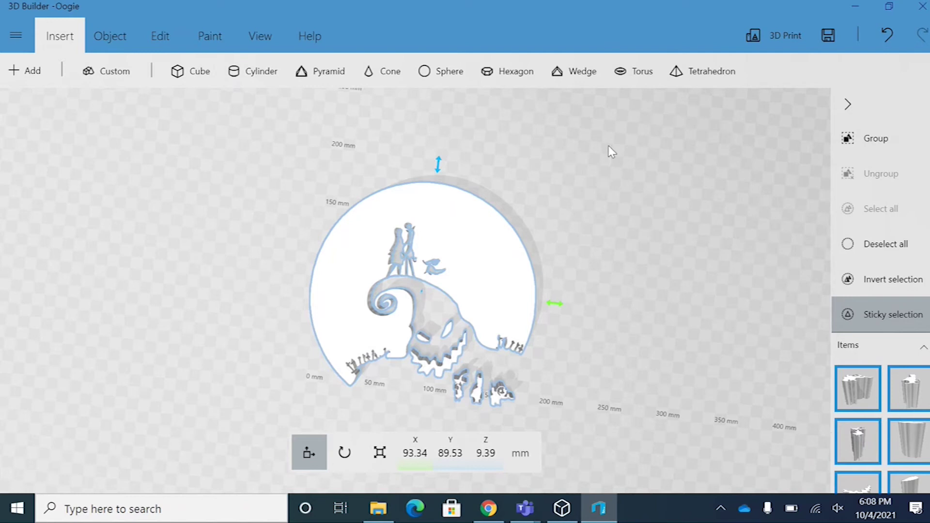
drag(636, 150, 612, 244)
click(523, 268)
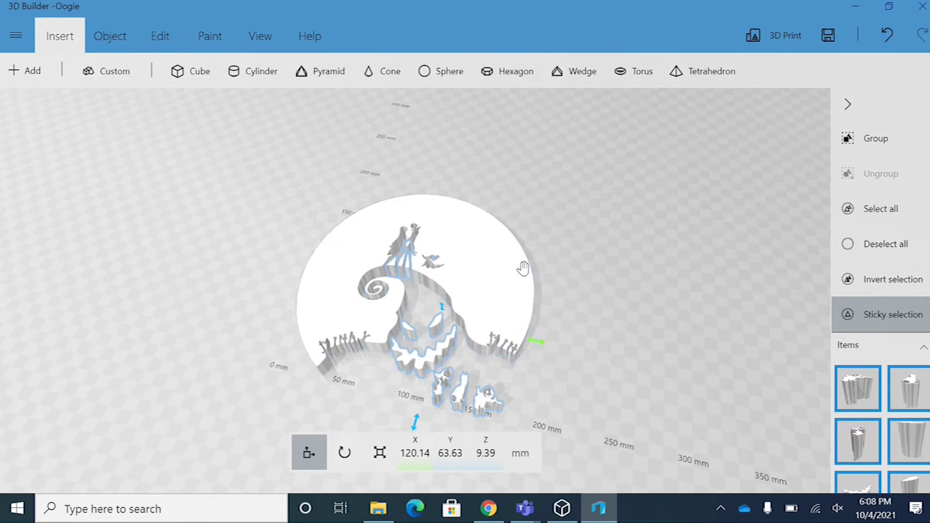
drag(527, 293, 611, 191)
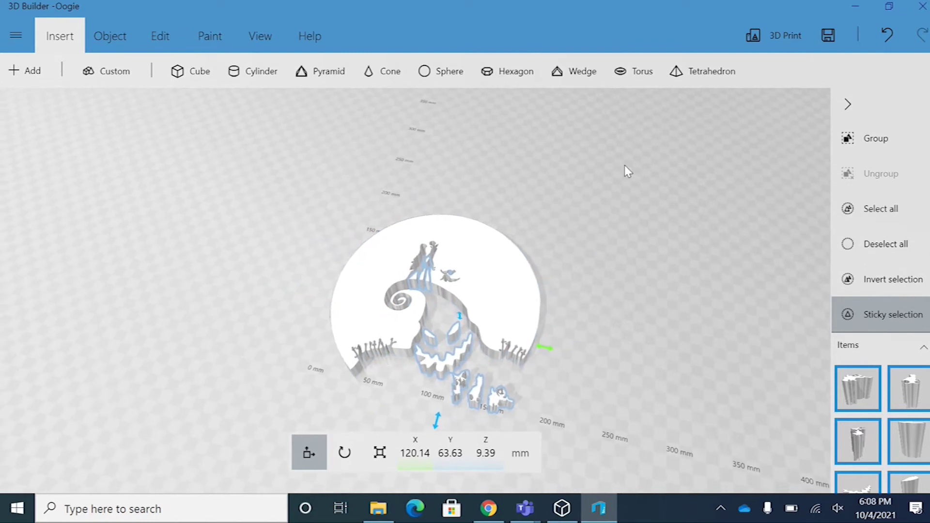
drag(649, 161, 366, 175)
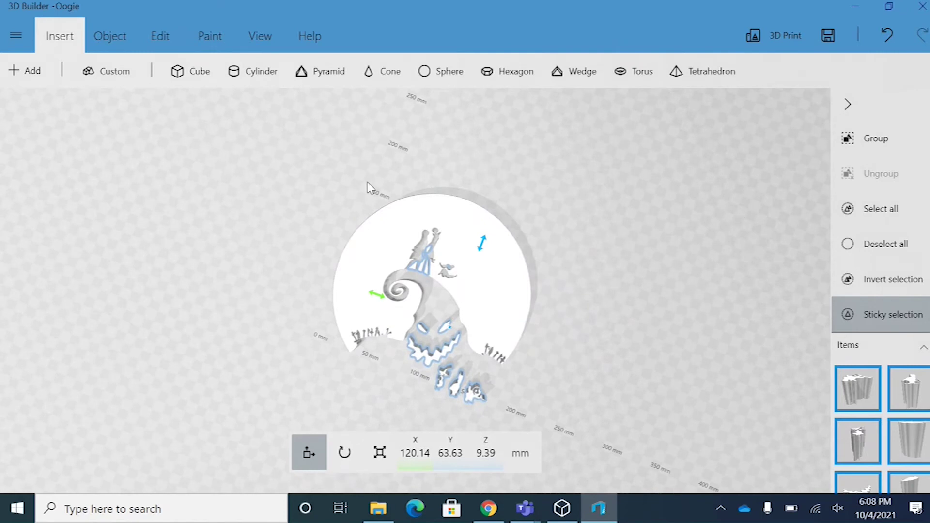
click(879, 209)
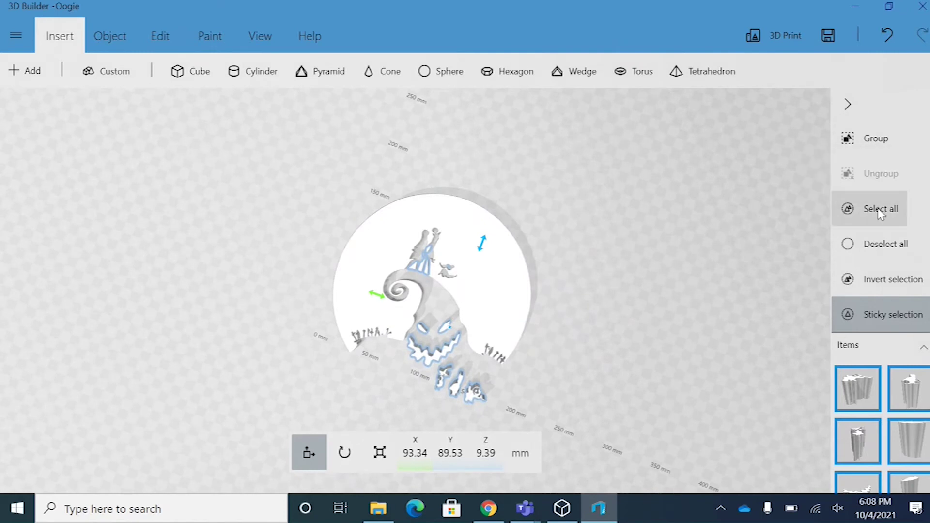
click(875, 141)
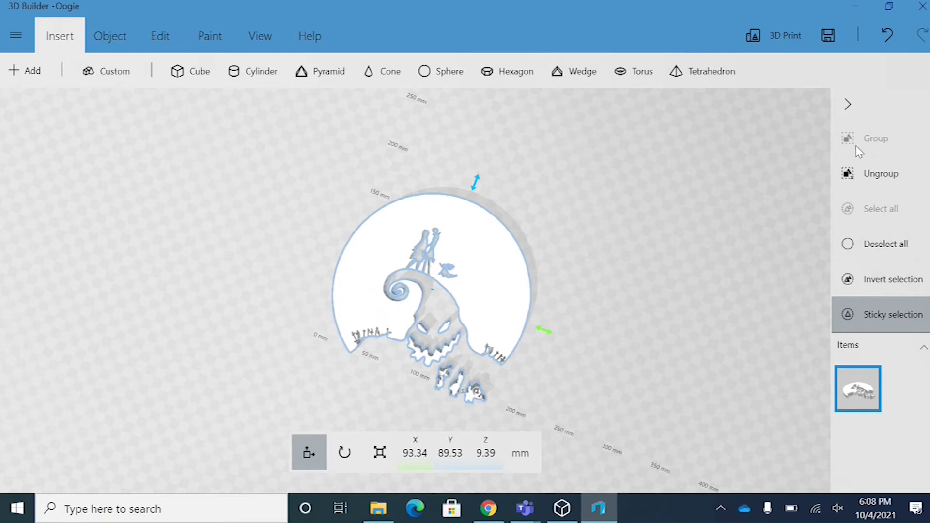
Save the grouped model as Oogie in STL format in the Pumpkin > Oogie folder, accepting the possible loss of information
click(17, 39)
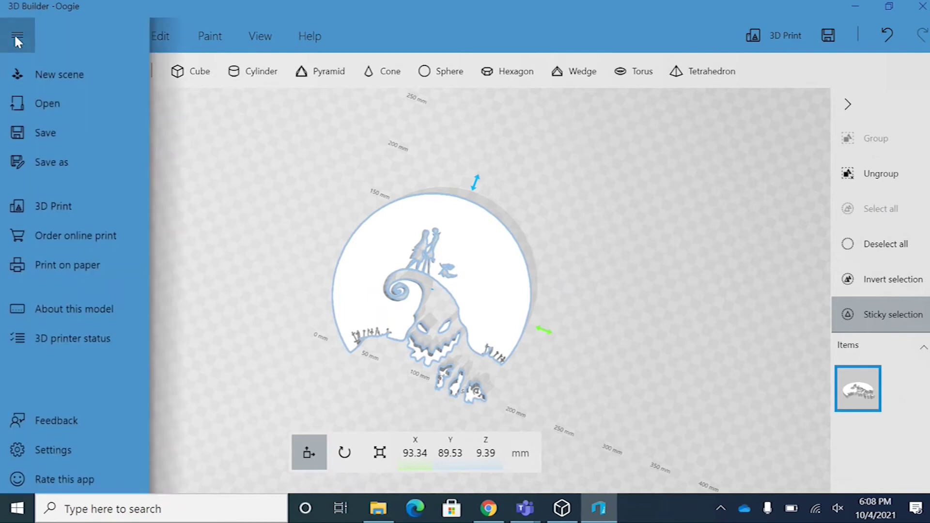
click(61, 162)
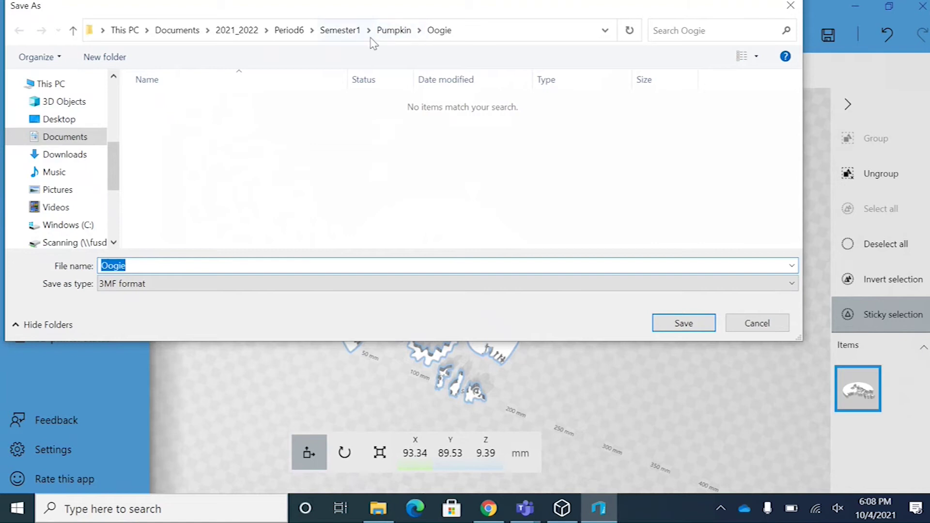
click(281, 285)
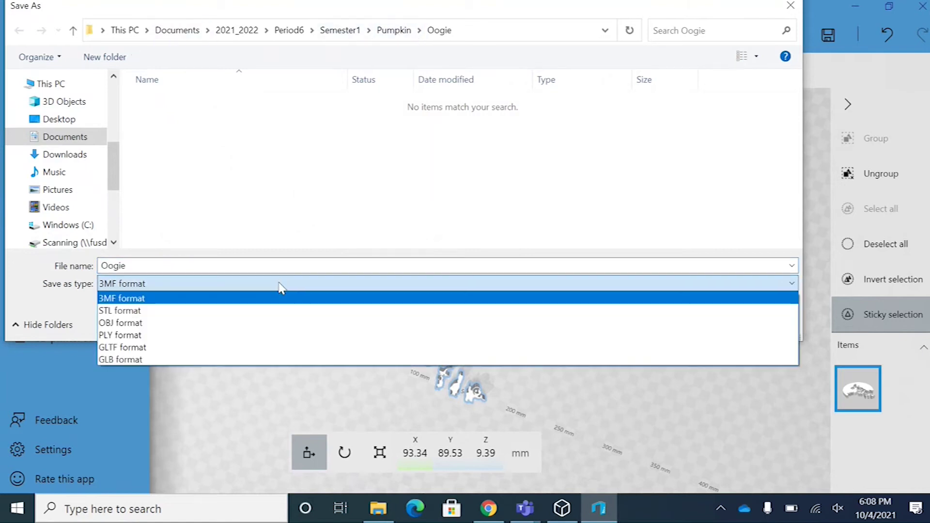
click(275, 310)
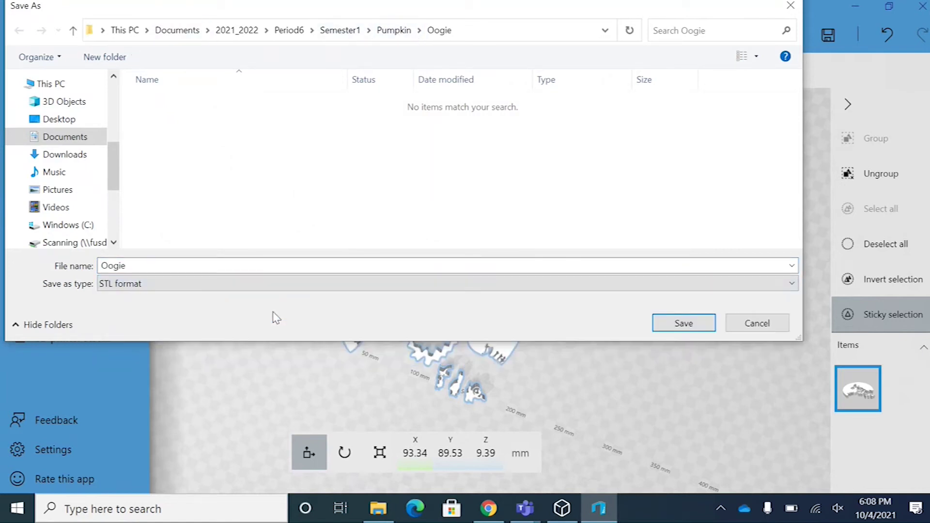
click(676, 324)
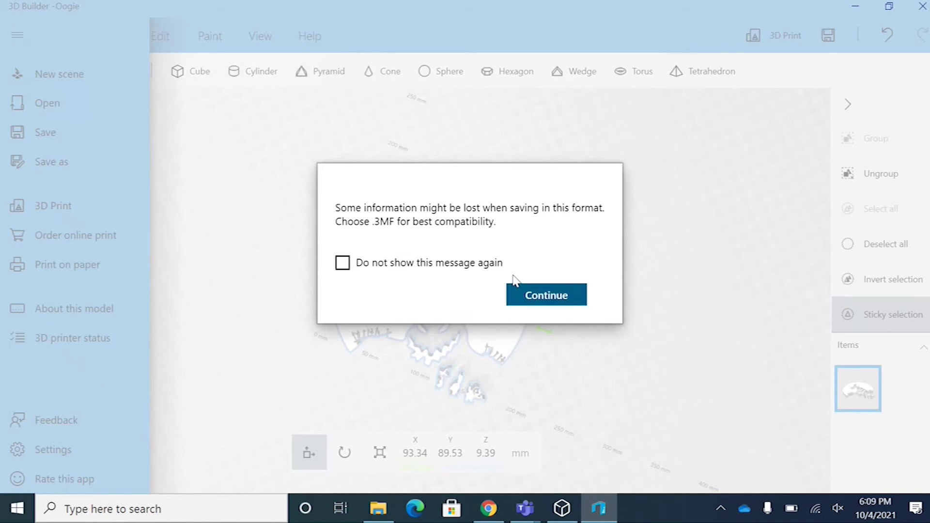
click(556, 295)
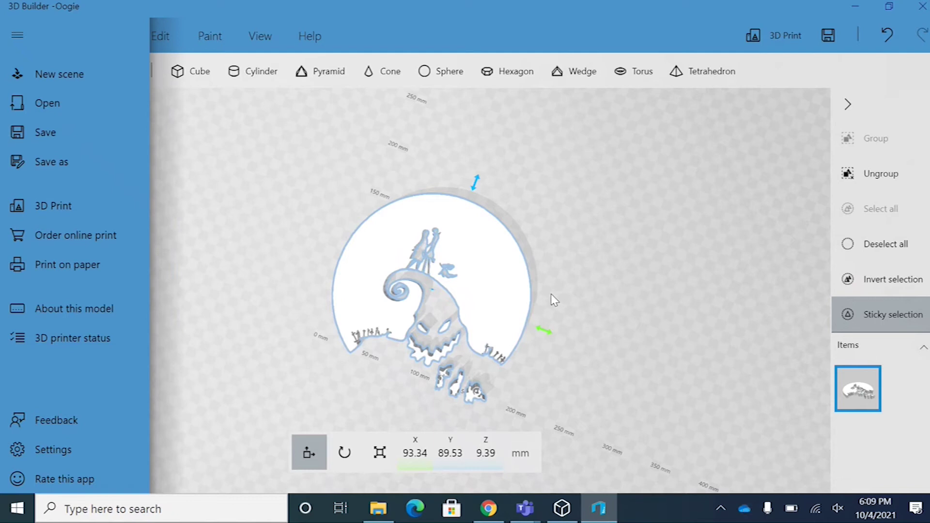
Switch to Tinkercad in the Edge browser, create a new design, and show the Fun & Games shapes
click(425, 507)
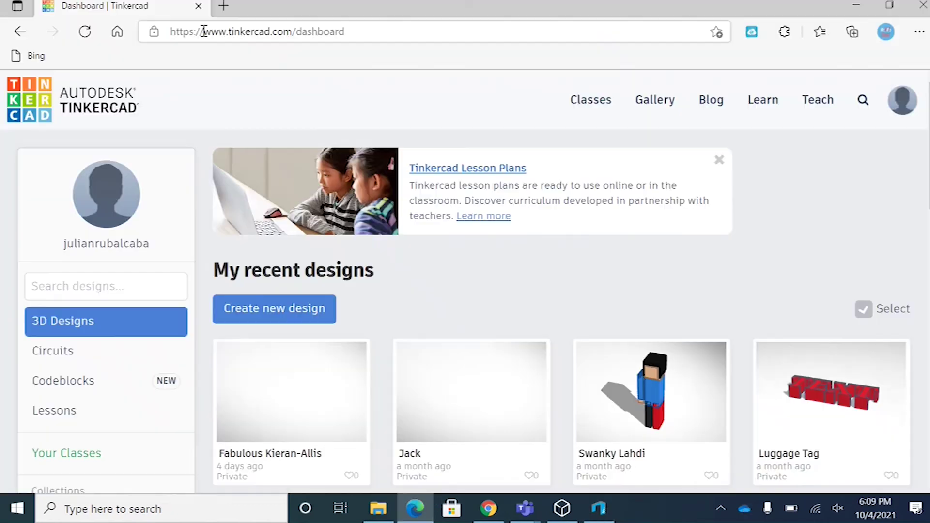
click(260, 317)
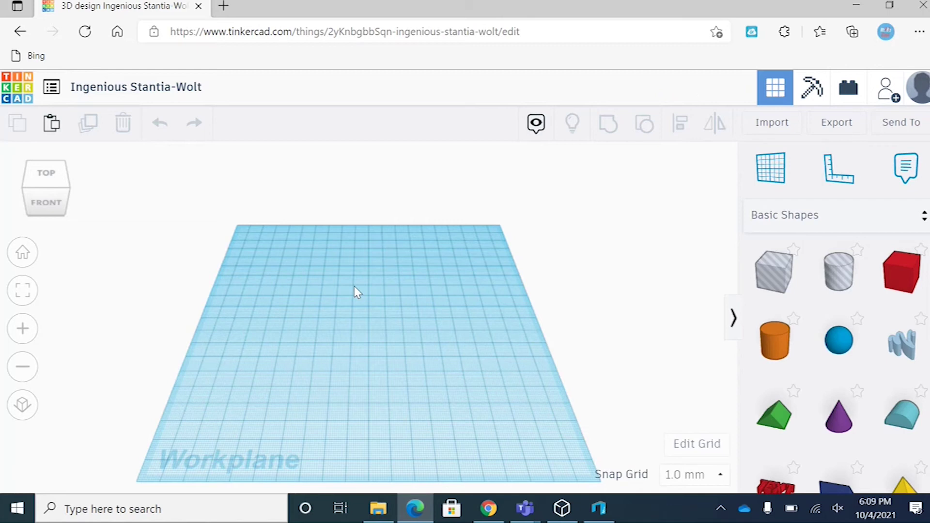
click(892, 219)
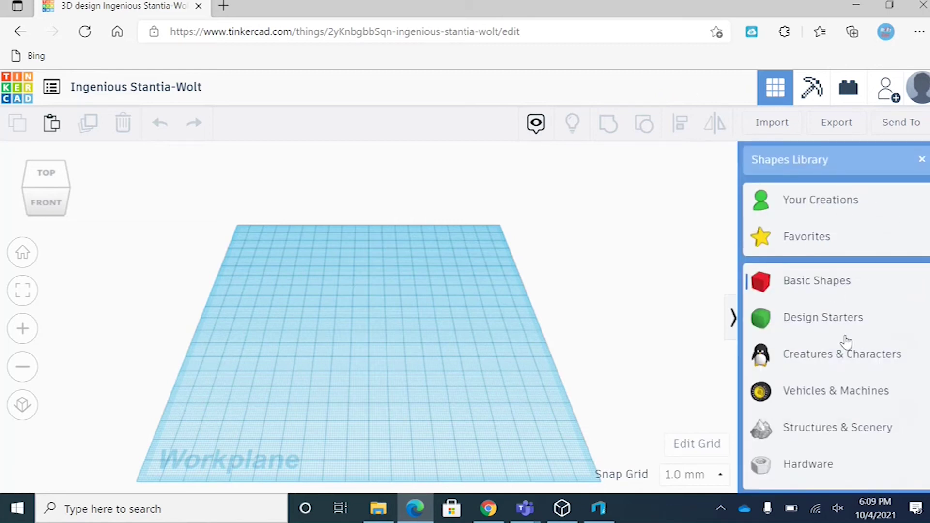
scroll(846, 342, down, 4)
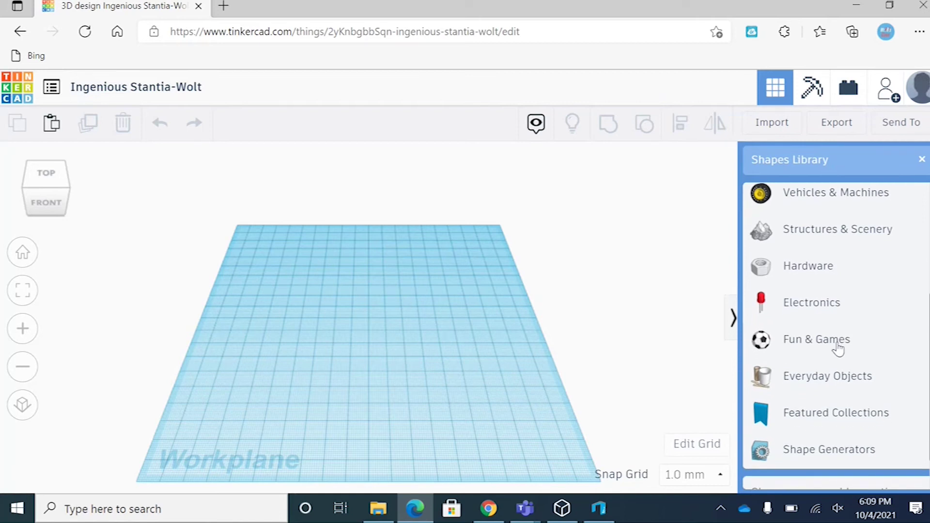
click(838, 344)
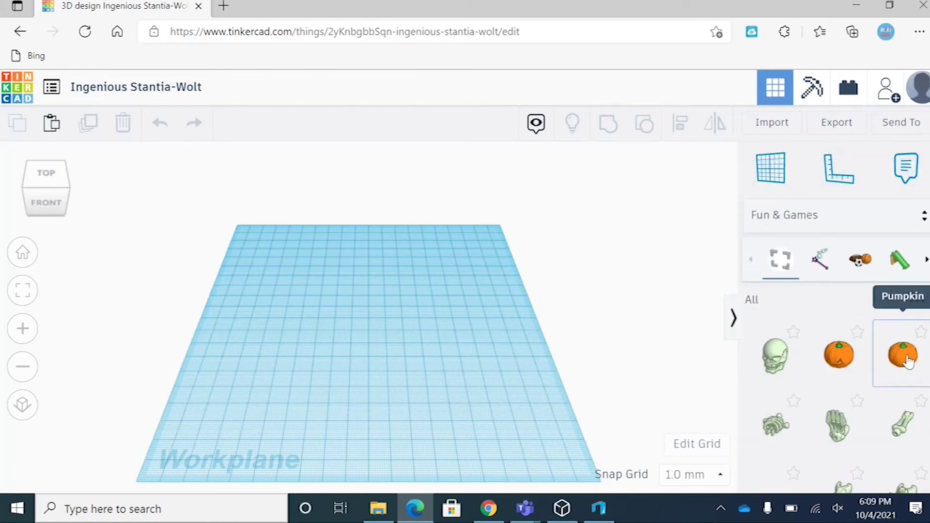
Place the uncarved pumpkin on the rear half of the workplane, enlarge it greatly, and shift it slightly
drag(907, 361, 531, 306)
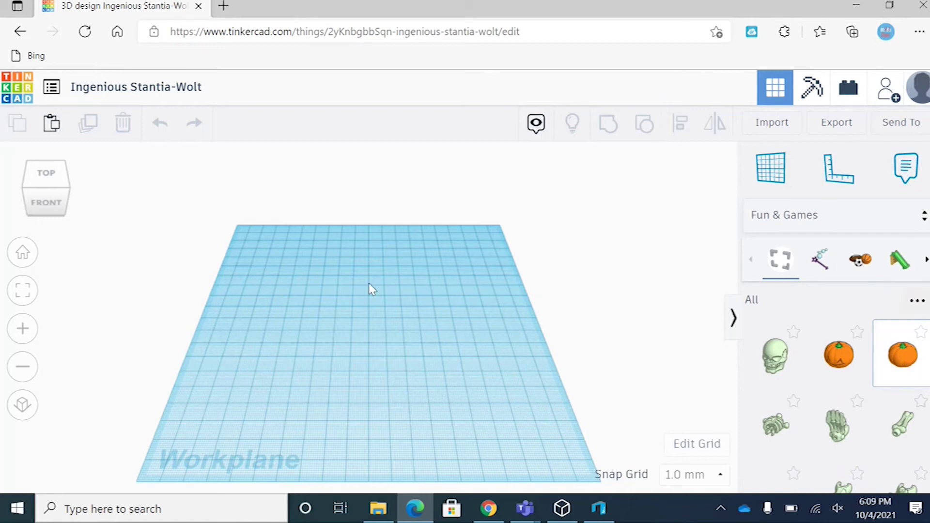
click(406, 286)
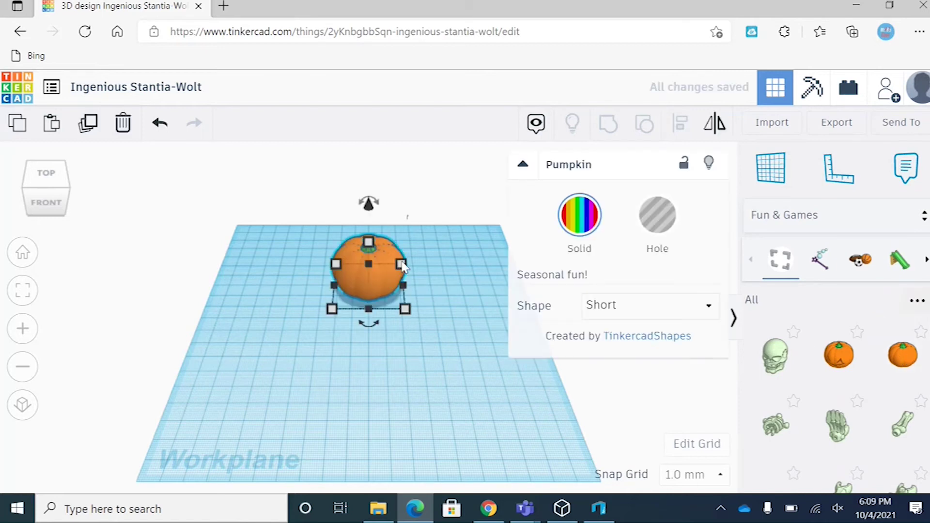
drag(404, 268, 492, 203)
drag(423, 259, 466, 224)
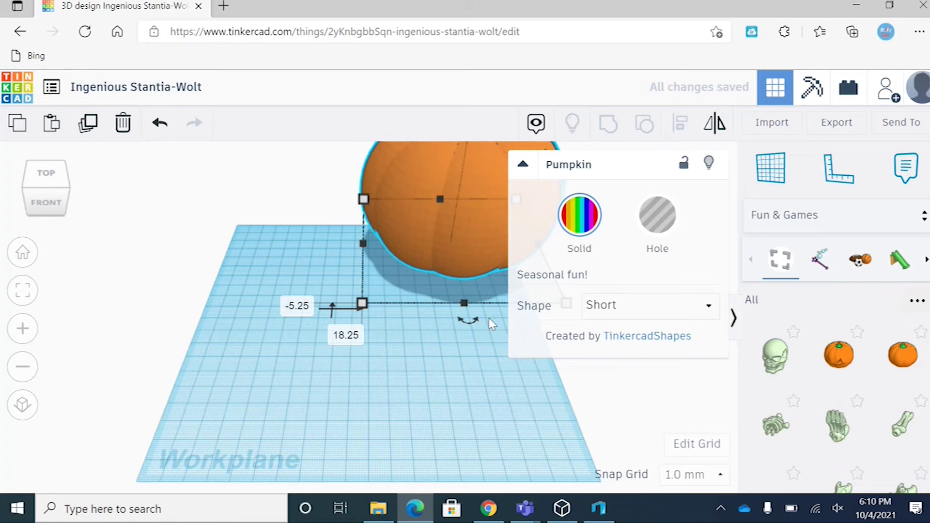
Import the Oogie STL file from Documents > 2021_2022 > Period6 > Semester1 > Pumpkin > Oogie in millimeters at 100% scale
click(783, 127)
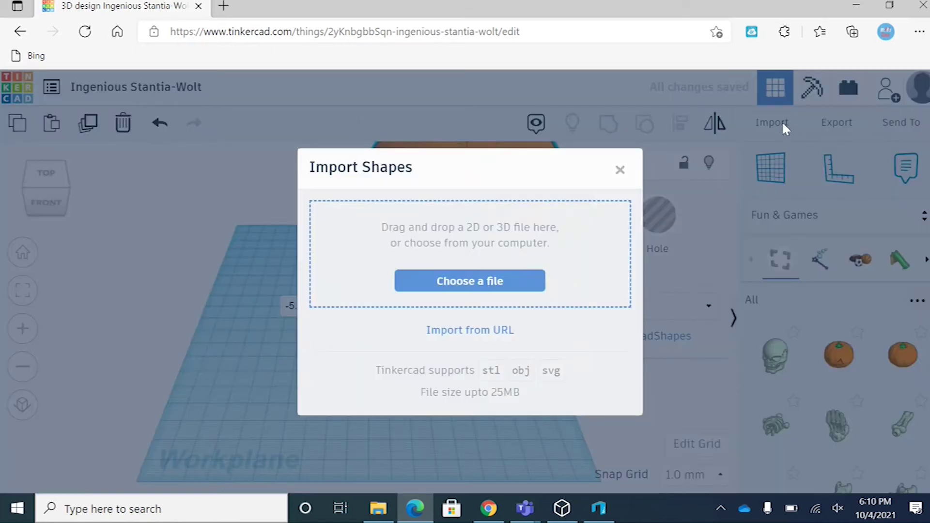
click(467, 285)
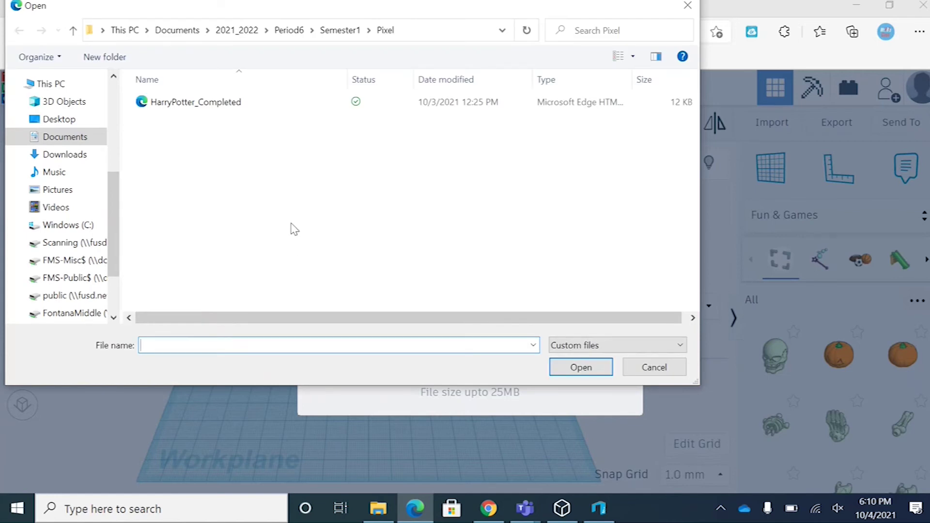
click(83, 139)
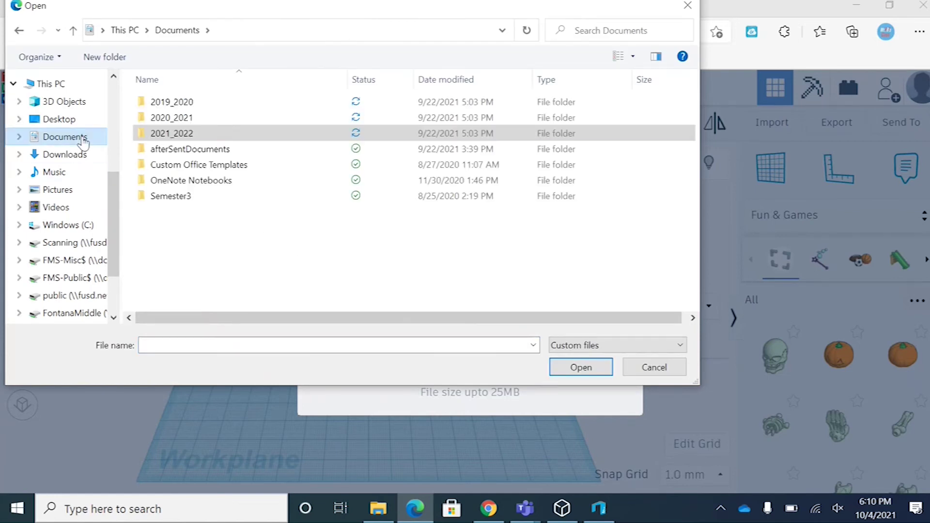
double_click(165, 133)
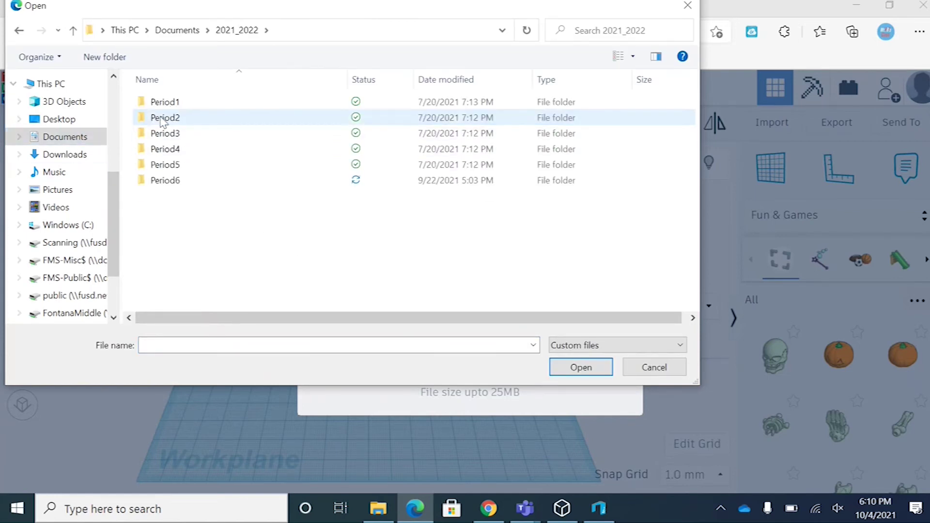
double_click(155, 180)
double_click(165, 103)
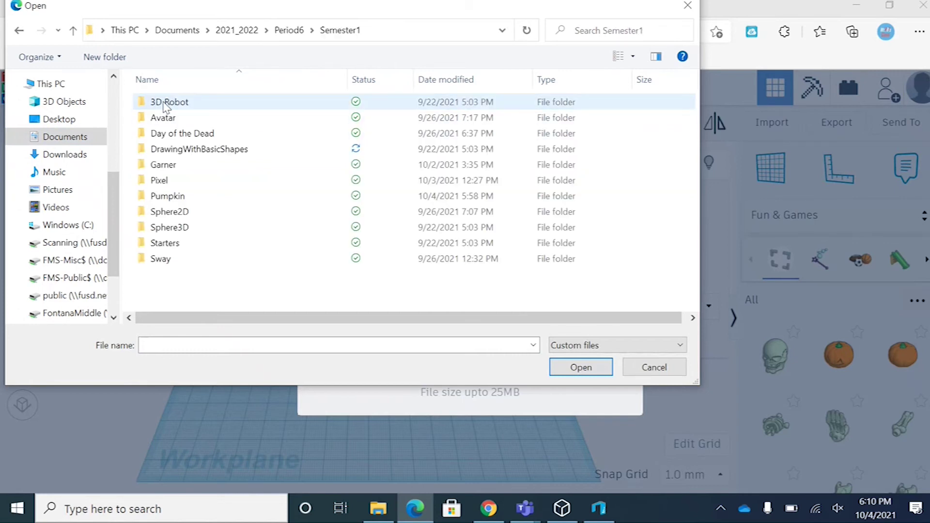
double_click(166, 196)
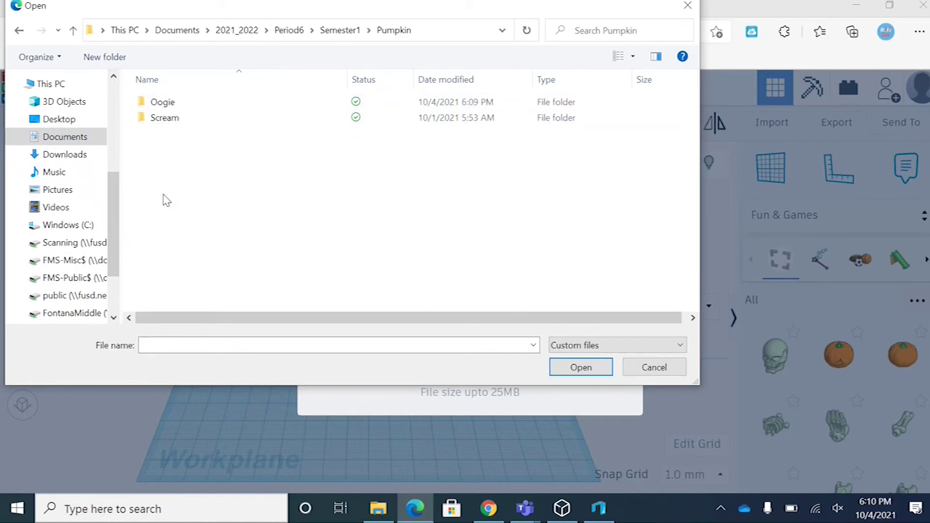
double_click(169, 102)
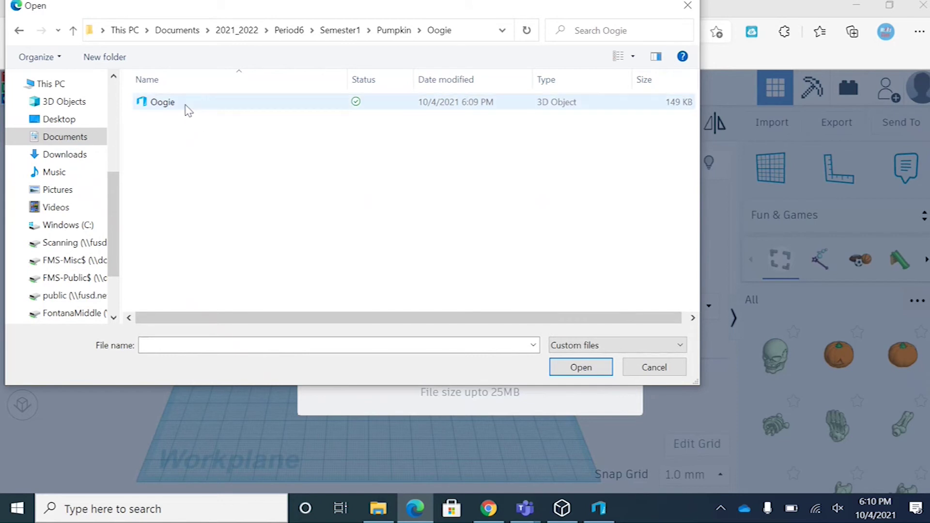
click(185, 107)
click(601, 369)
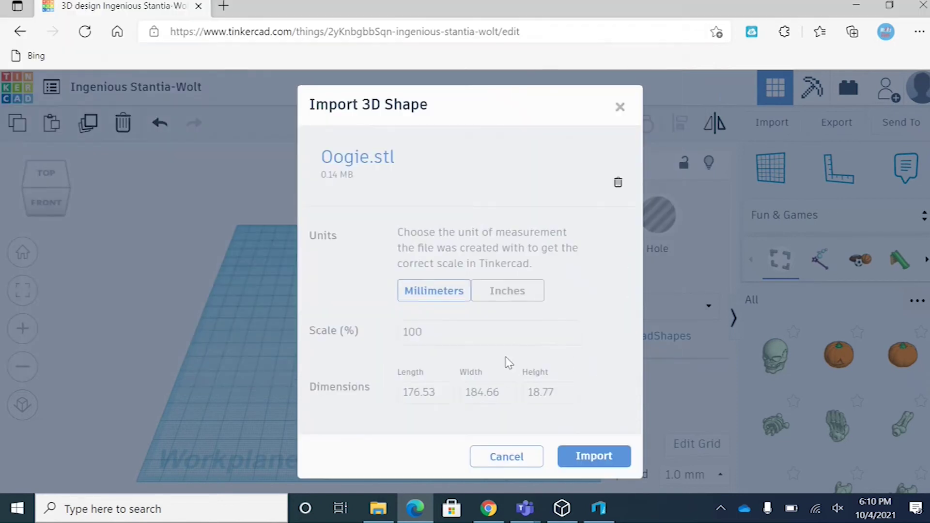
click(594, 455)
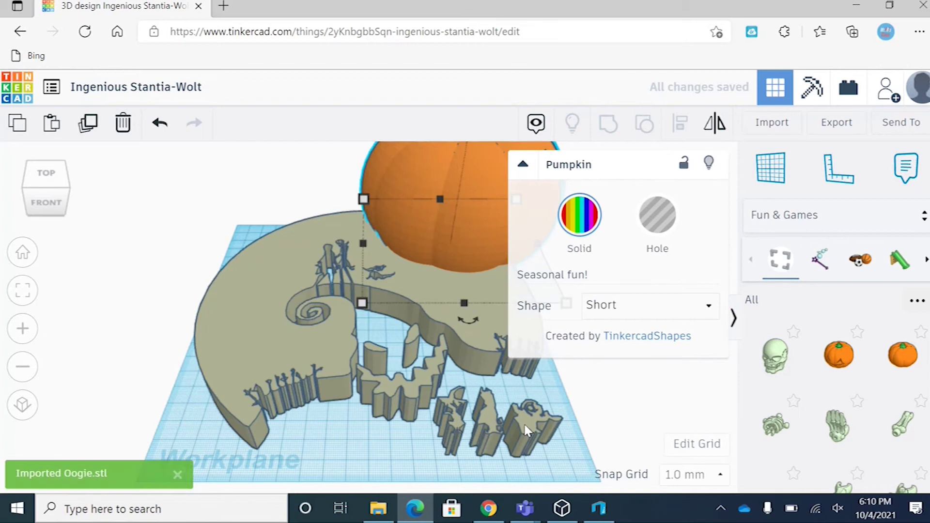
Scale the imported Oogie shape down to about 101 by 97 mm and turn it into a hole
click(251, 317)
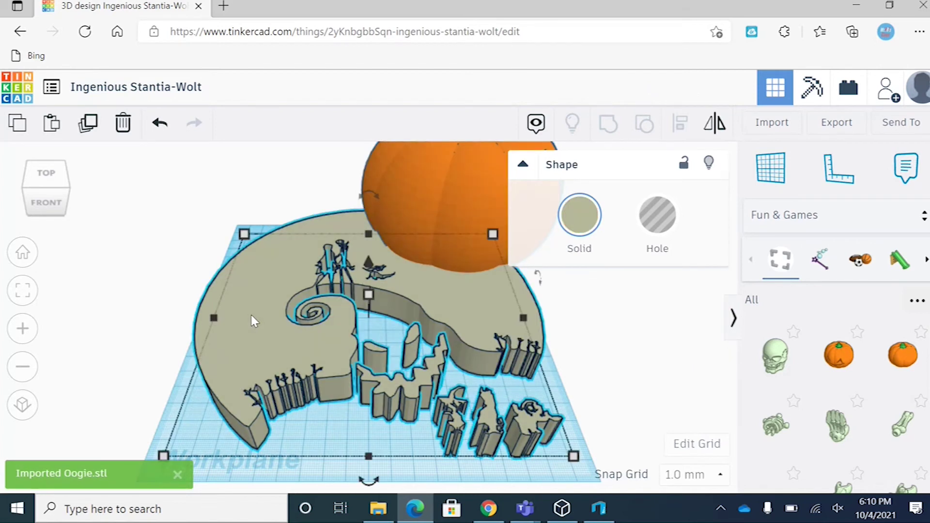
mouse_move(244, 235)
drag(246, 235, 355, 327)
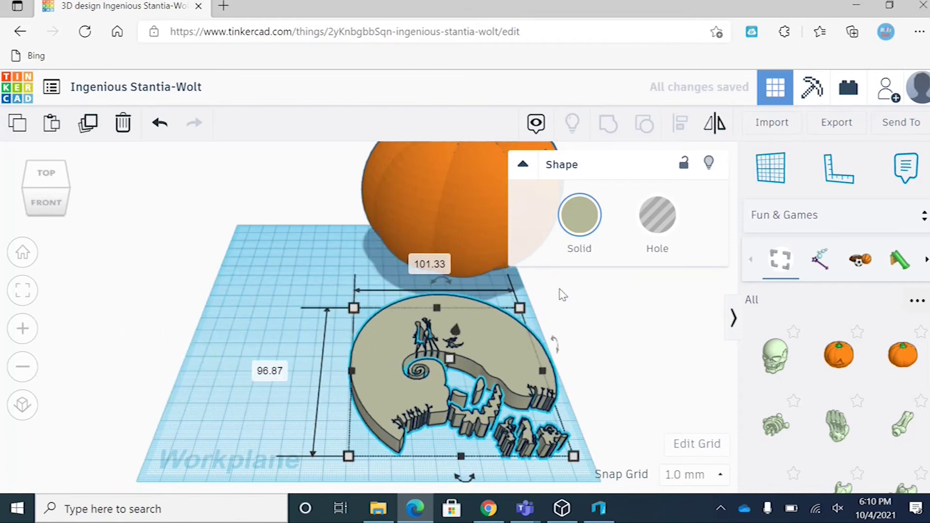
click(655, 226)
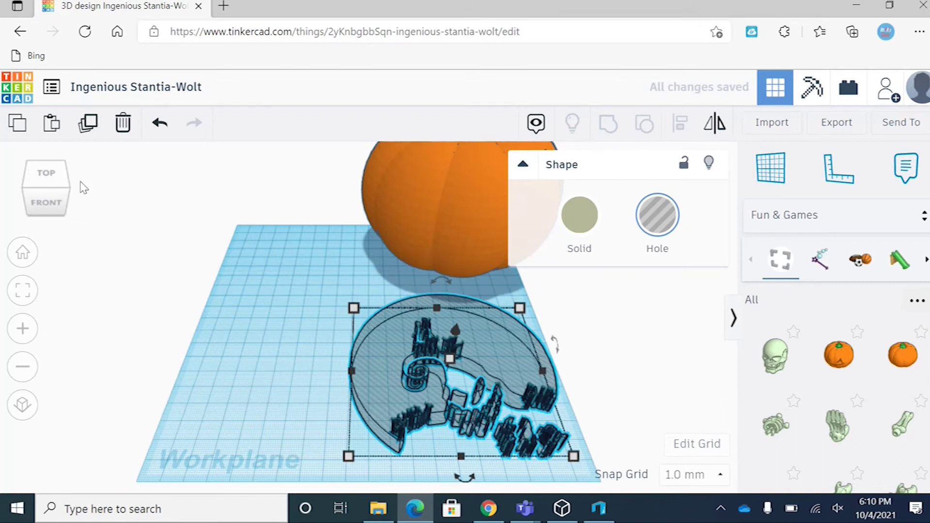
Rotate the Oogie hole upright to face the front and raise it until its base sits at 0.00 on the workplane
click(68, 192)
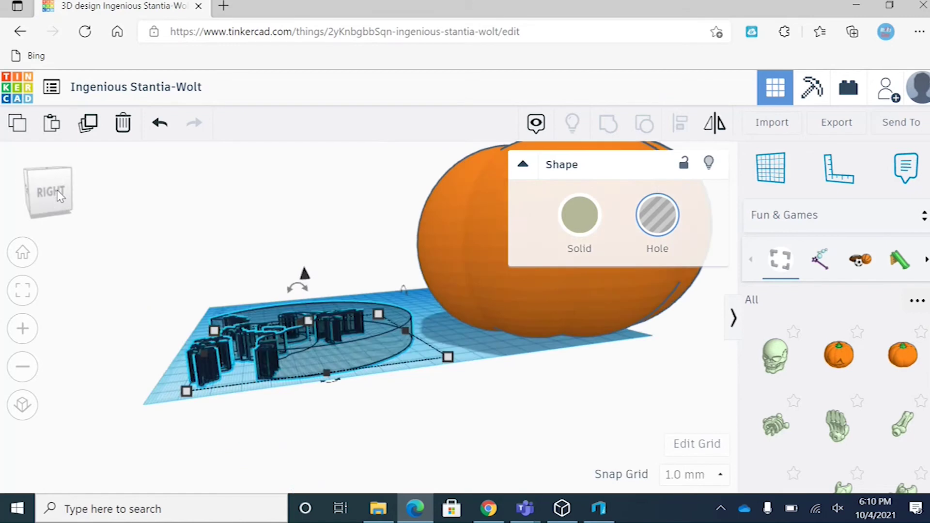
mouse_move(306, 285)
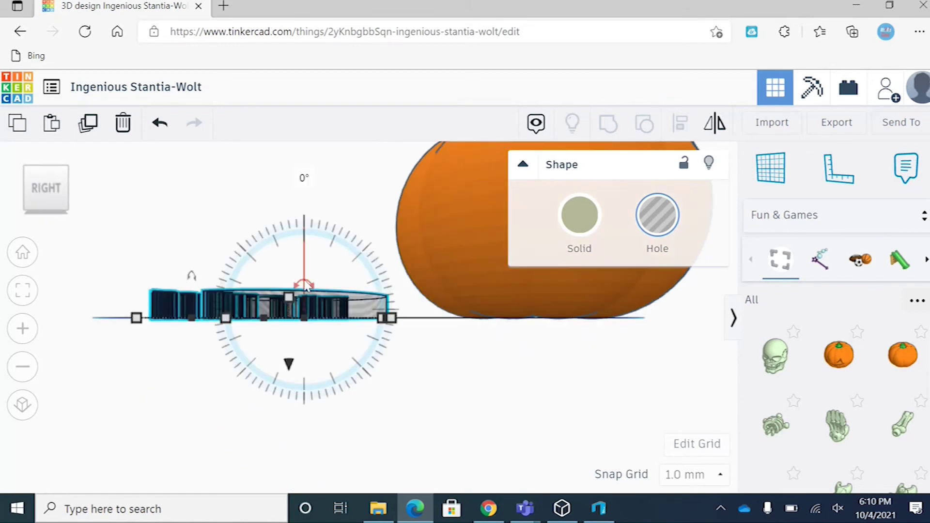
drag(305, 287, 198, 315)
drag(36, 197, 59, 200)
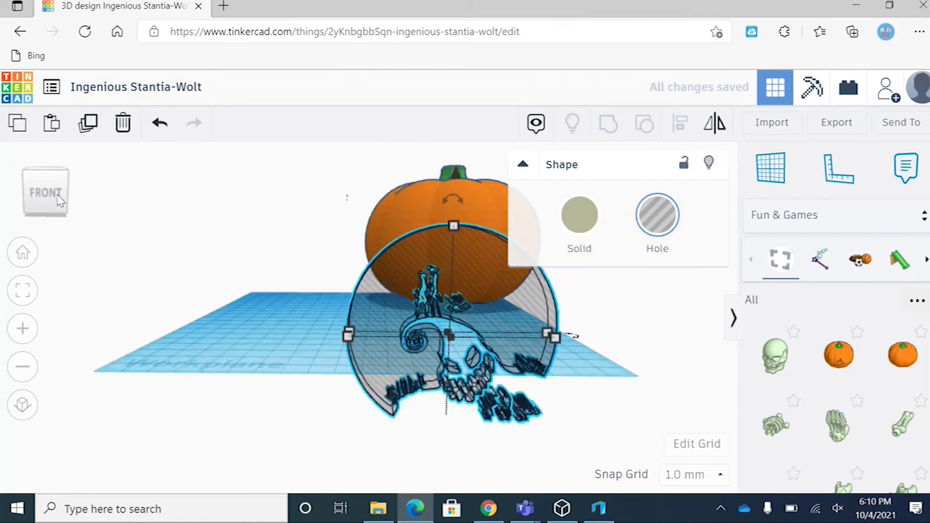
click(55, 196)
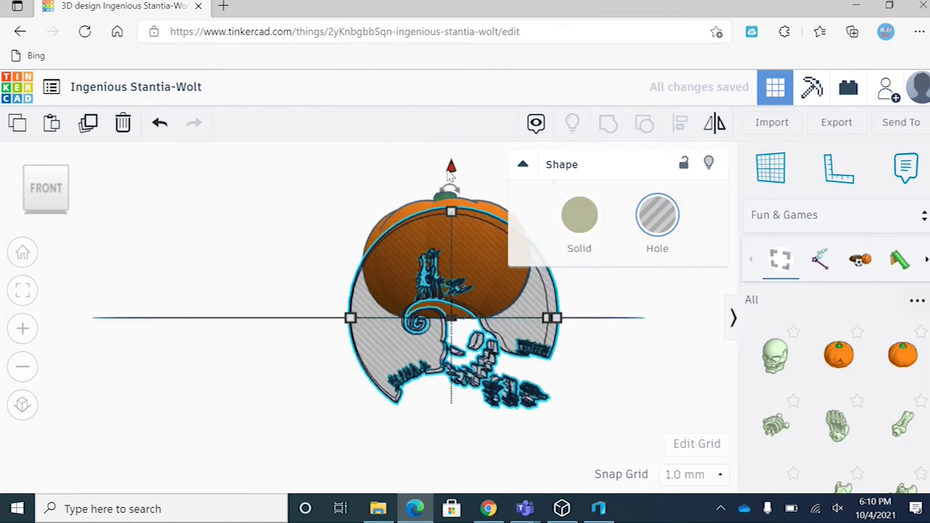
drag(451, 169, 441, 90)
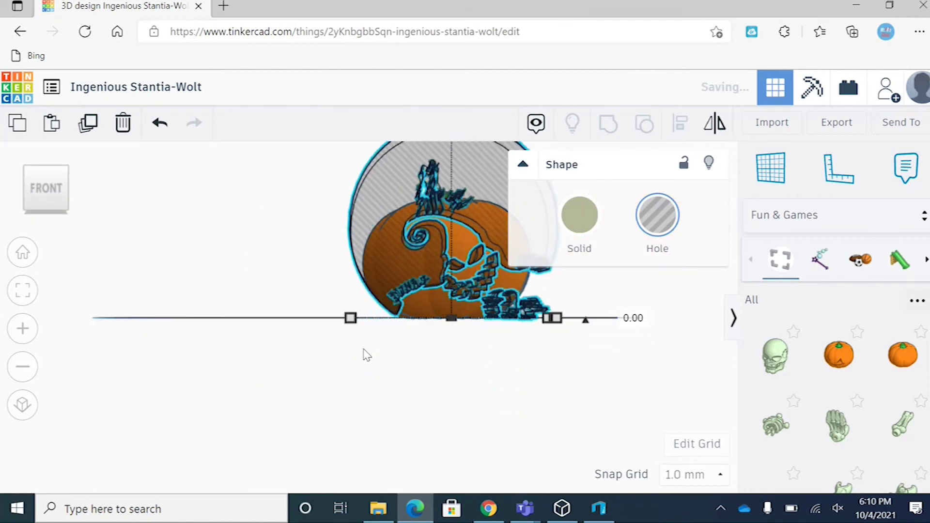
Shrink the upright Oogie hole so that it is clearly narrower than the pumpkin
right_drag(363, 336, 494, 236)
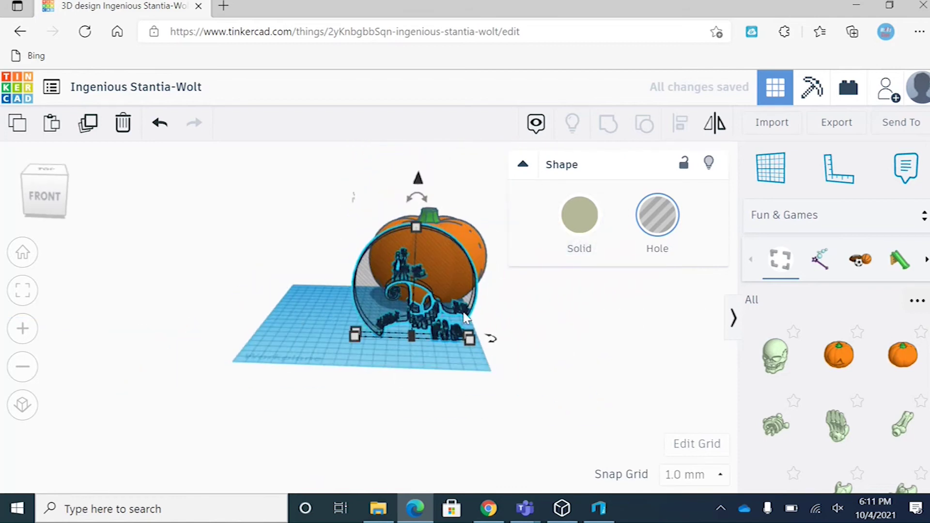
mouse_move(469, 340)
drag(464, 334, 436, 338)
Move the pumpkin about 79 mm to the left and 88 mm toward the front of the workplane, and select the Oogie hole
click(439, 221)
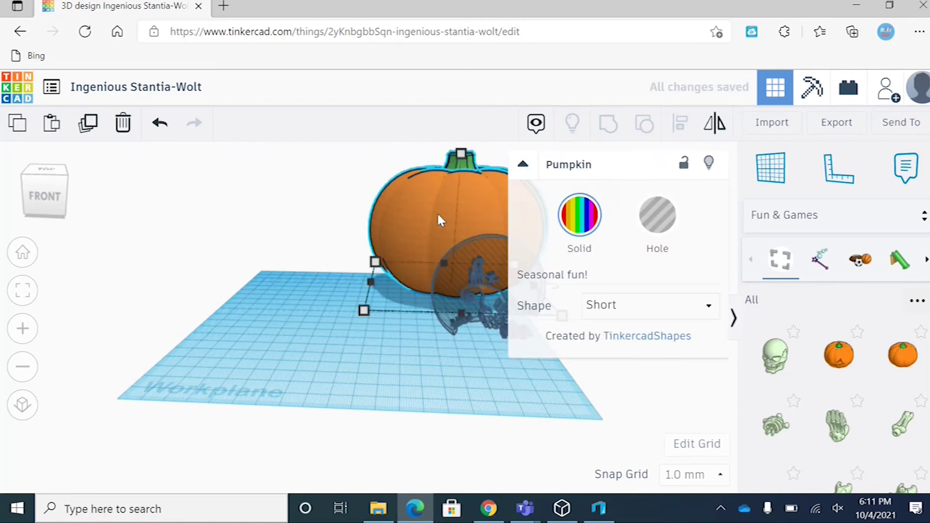
drag(379, 250, 257, 253)
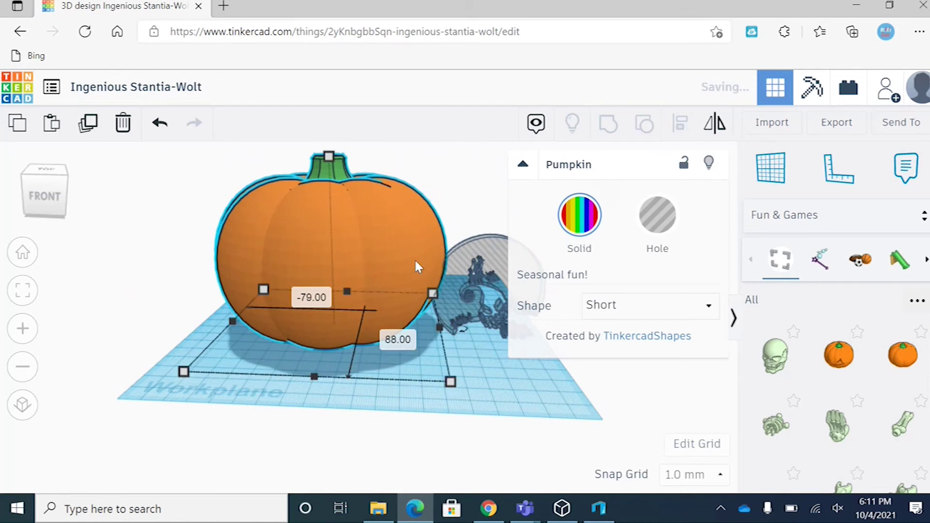
click(487, 250)
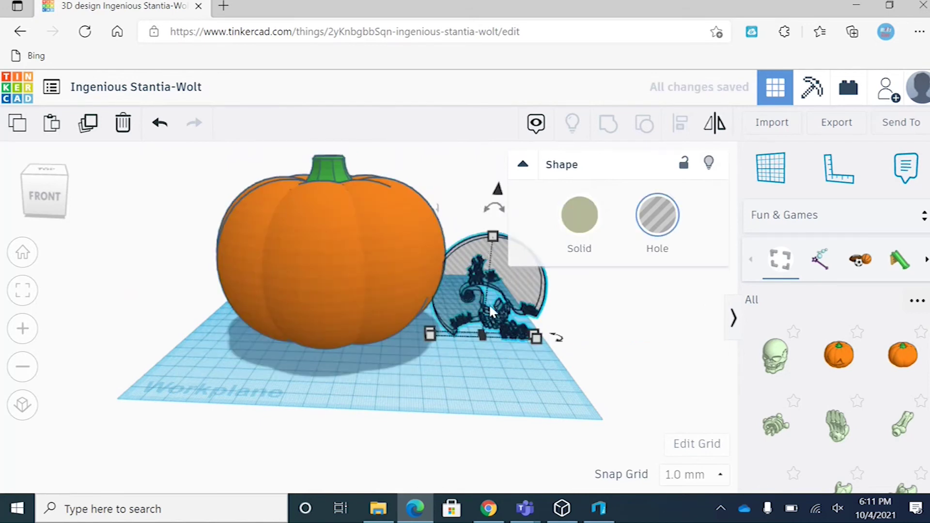
Stretch the upright Oogie hole toward the front until it is 22 mm deep
click(62, 190)
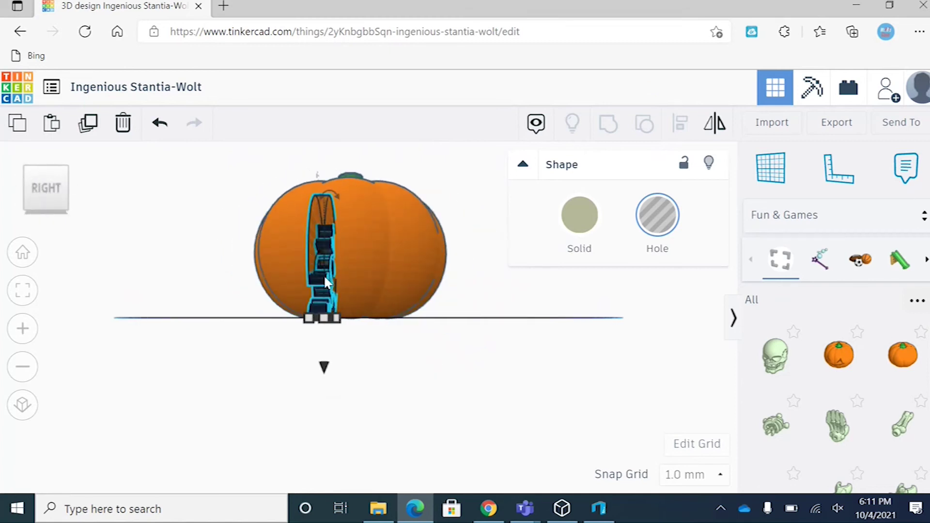
drag(308, 322, 284, 318)
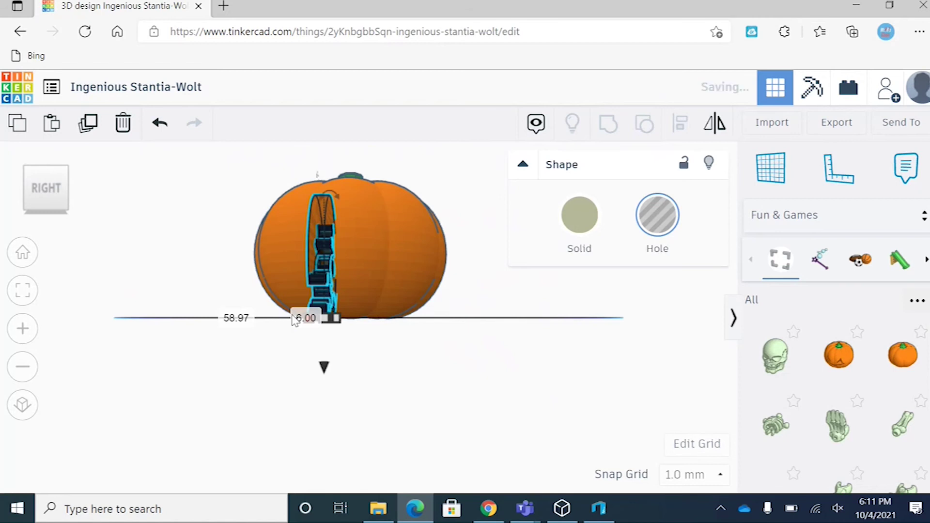
click(373, 331)
click(319, 245)
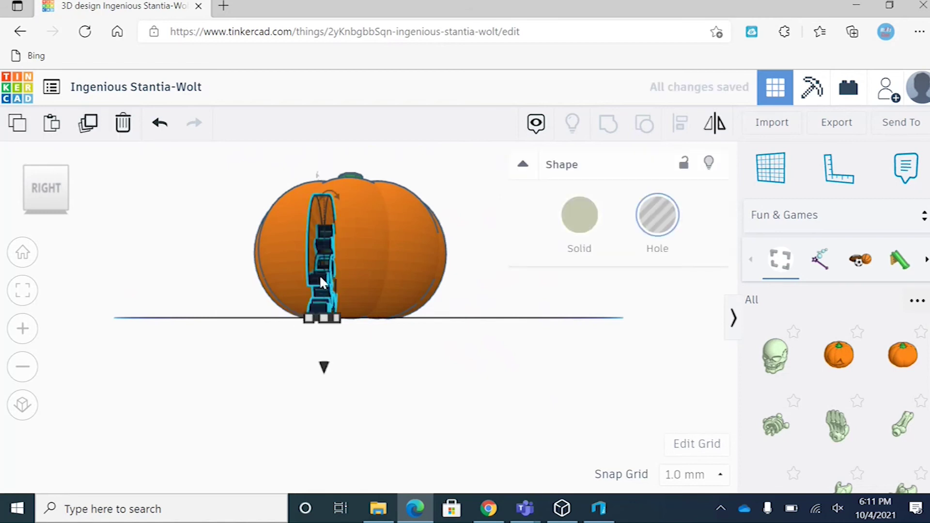
right_drag(321, 364, 343, 303)
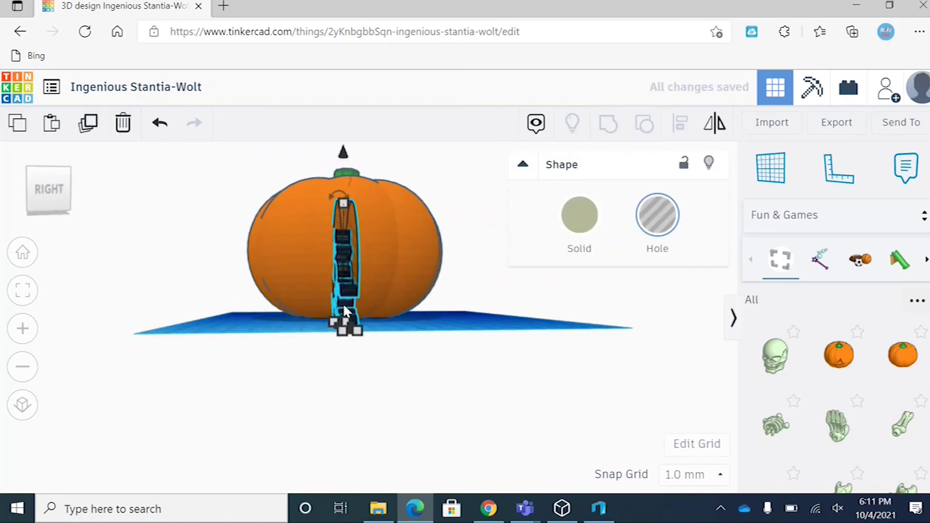
drag(342, 333, 301, 336)
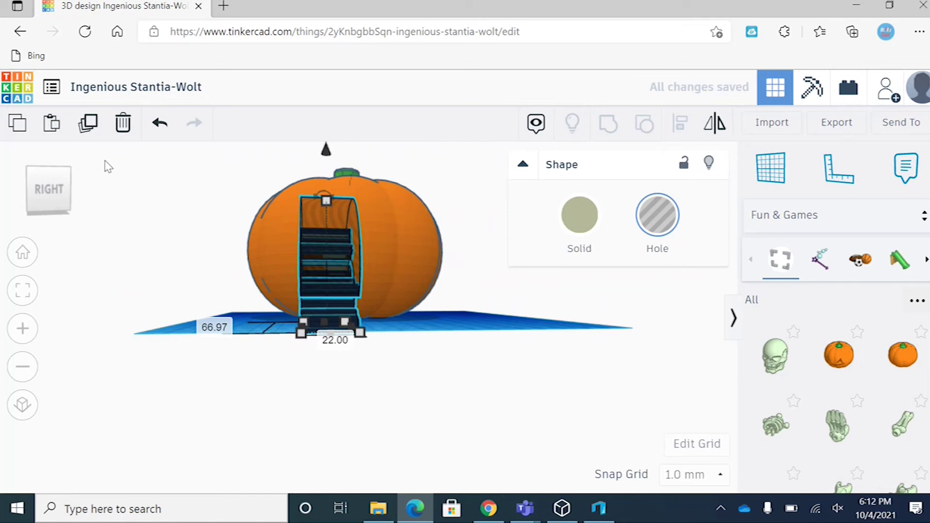
Move the Oogie hole in front of the pumpkin, centred on its width and overlapping its front surface
drag(353, 261, 276, 246)
click(57, 202)
click(34, 196)
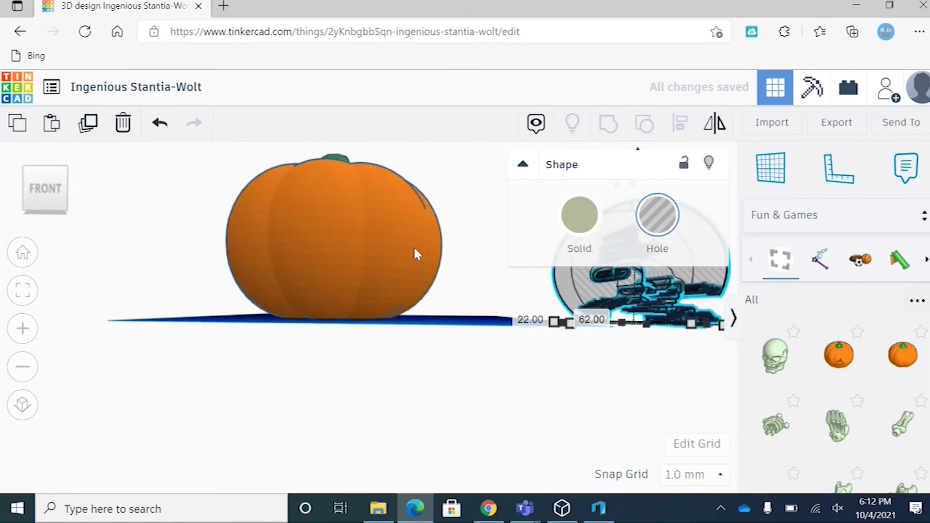
drag(531, 284, 276, 234)
click(56, 197)
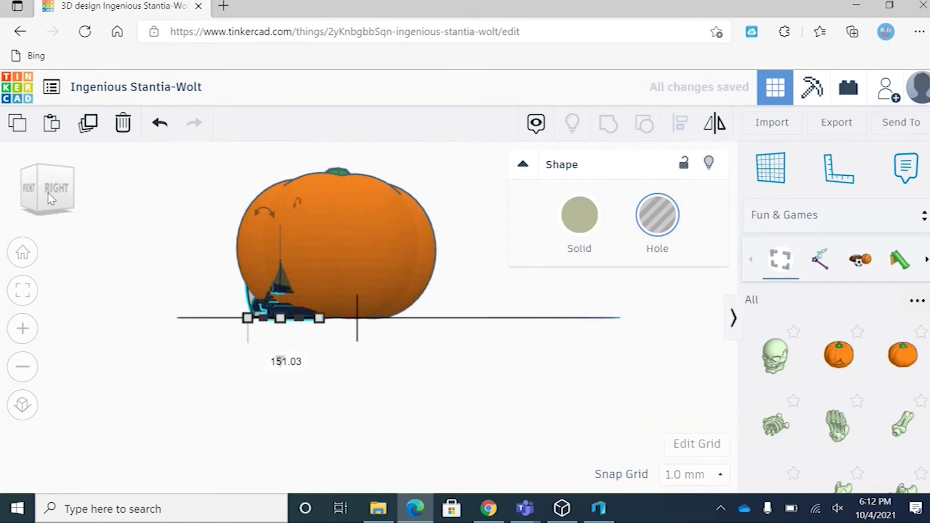
drag(267, 268, 310, 275)
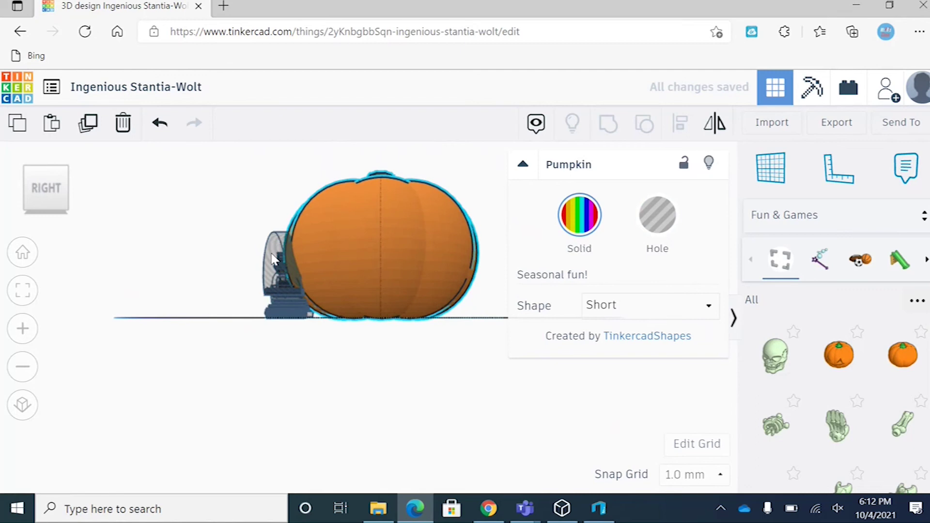
Raise the Oogie hole 17 mm above the workplane and push it 7 mm into the pumpkin's front
click(279, 259)
drag(296, 364, 291, 333)
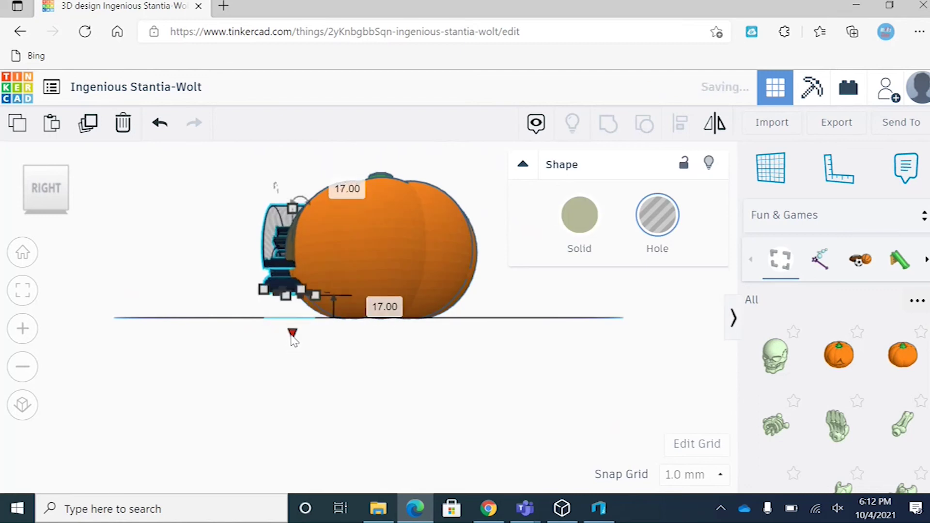
drag(277, 236, 285, 237)
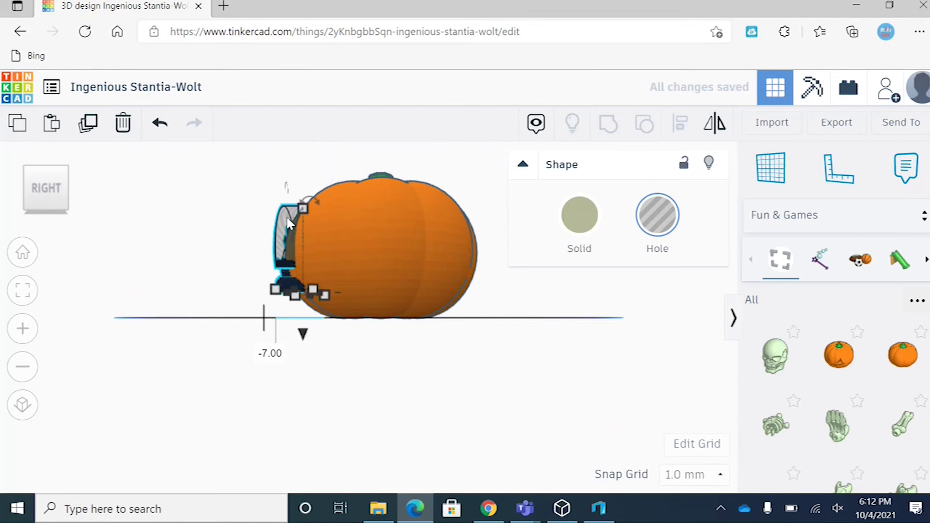
click(34, 190)
click(32, 192)
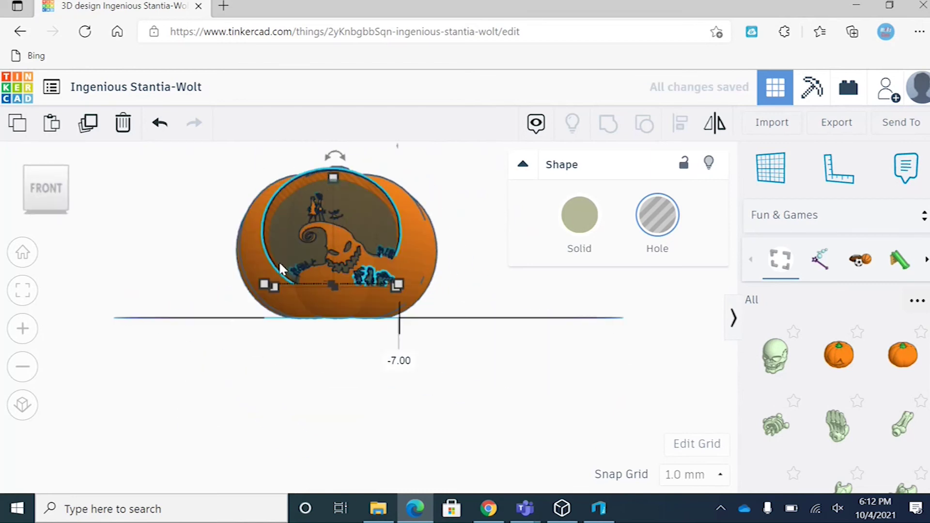
Try grouping the Oogie hole with the pumpkin, inspect the carved opening, and ungroup the two shapes
right_drag(377, 234, 362, 268)
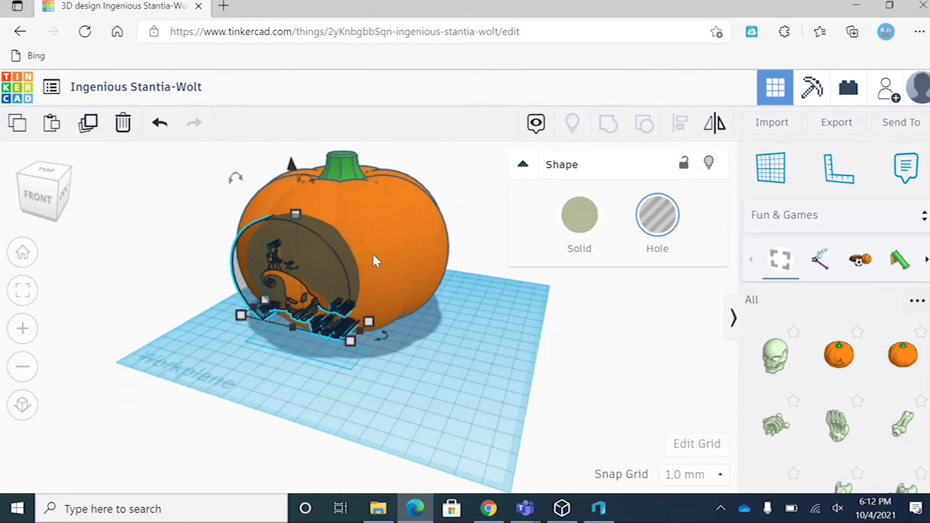
shift+click(404, 213)
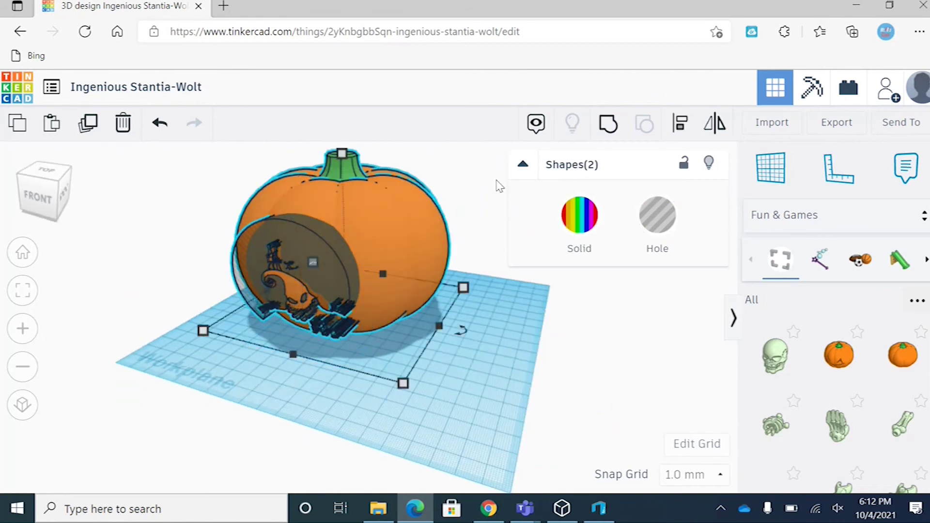
click(608, 125)
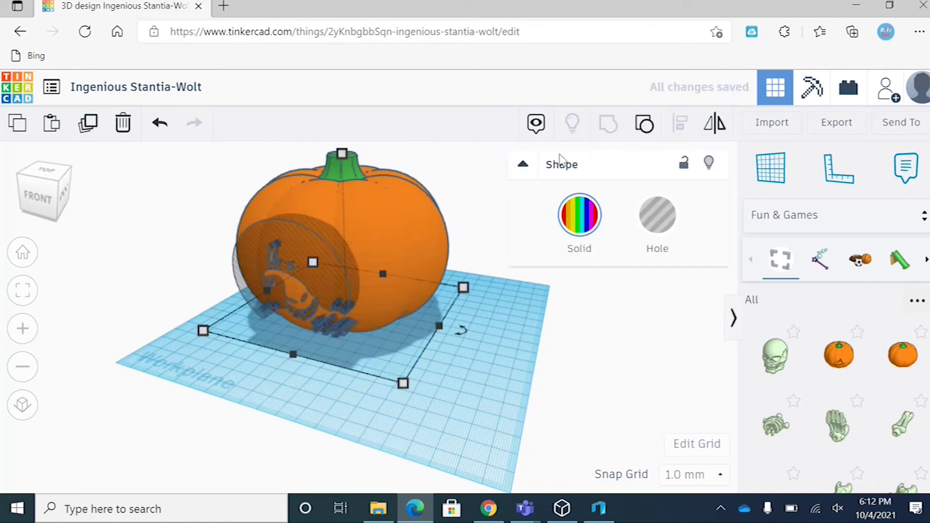
click(461, 222)
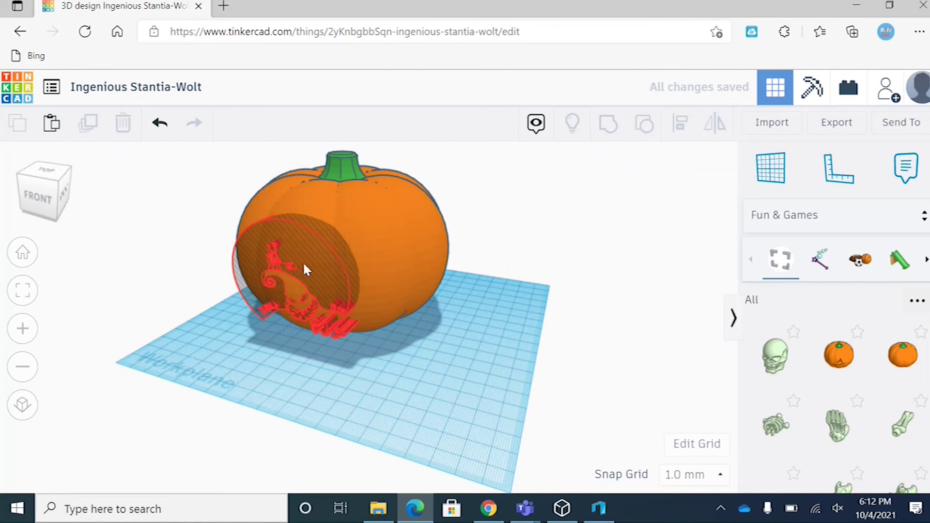
scroll(303, 262, up, 5)
right_drag(268, 235, 405, 253)
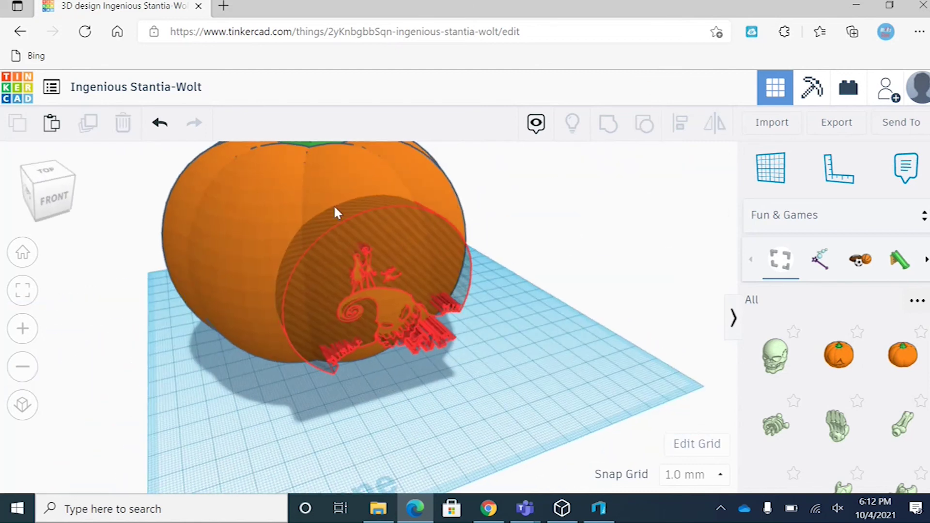
click(299, 199)
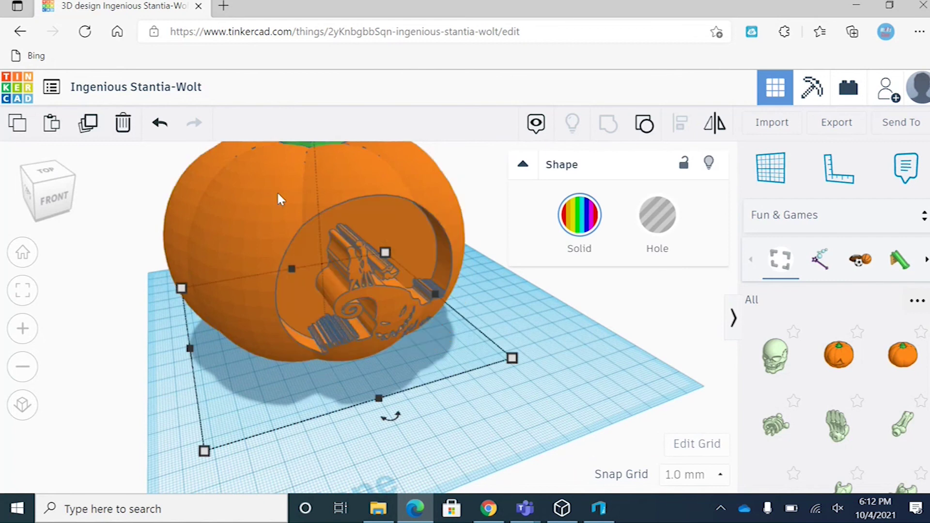
right_drag(454, 281, 371, 219)
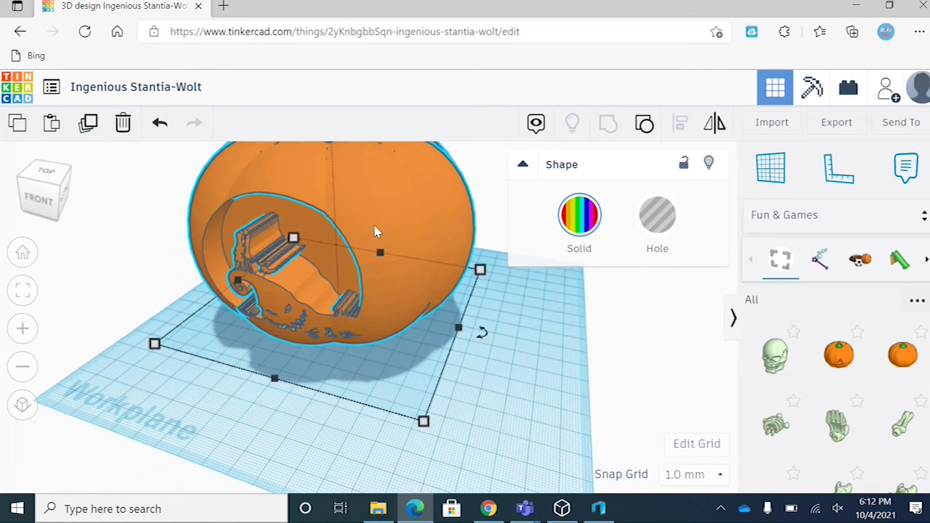
click(646, 126)
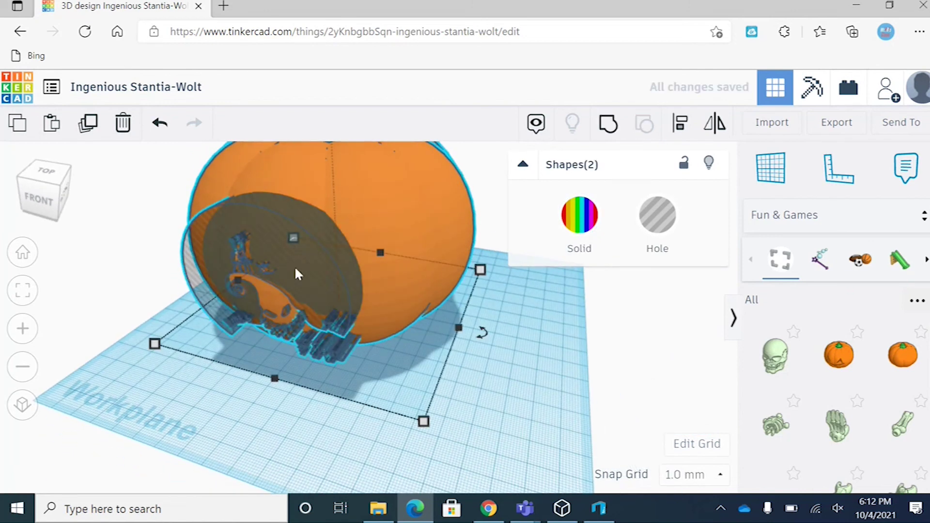
Extend the Oogie hole's depth further toward the front and push it 24 mm back into the pumpkin
drag(71, 198, 68, 193)
click(66, 193)
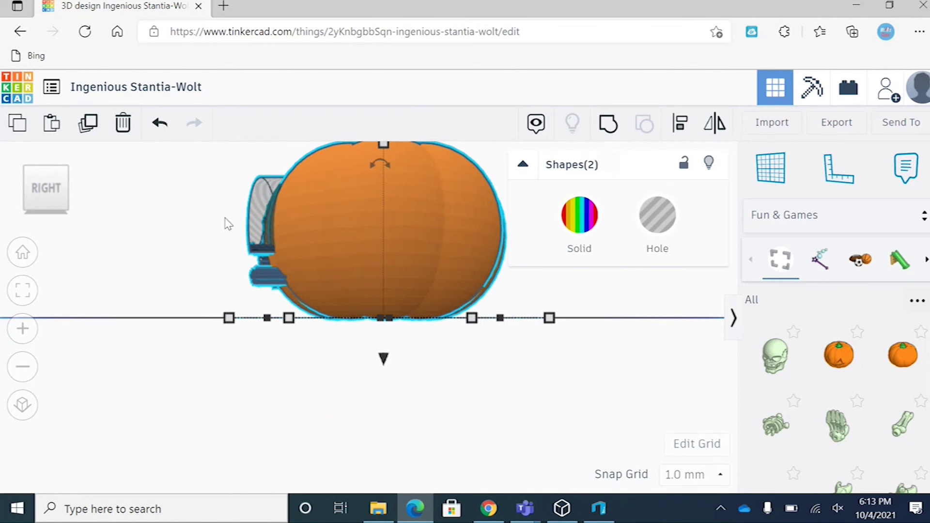
click(180, 243)
click(256, 227)
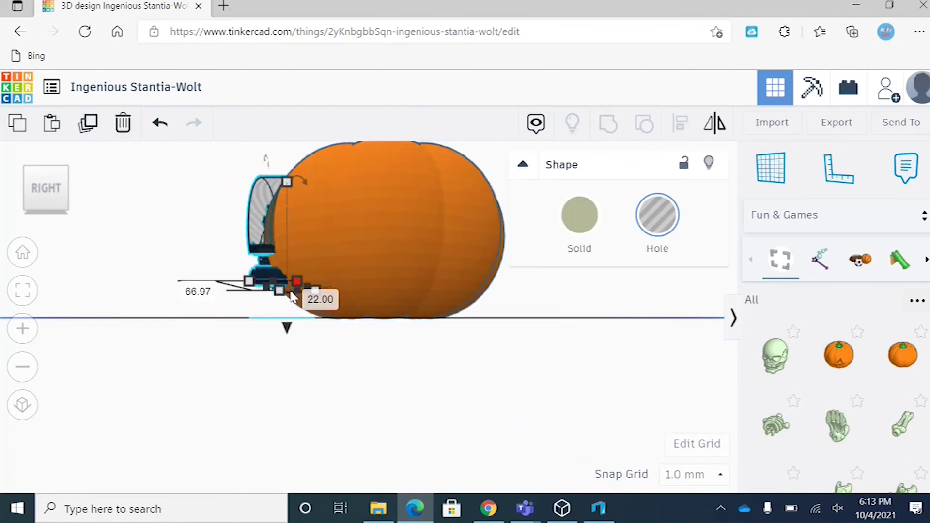
drag(248, 285, 184, 286)
drag(207, 215, 255, 222)
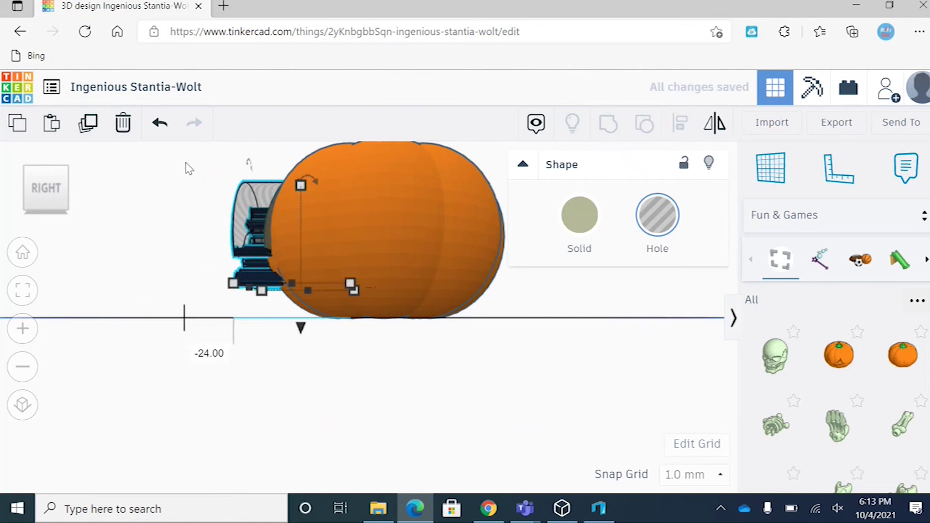
Group the deepened Oogie hole with the pumpkin to carve the design, and inspect the carving from the front
click(40, 195)
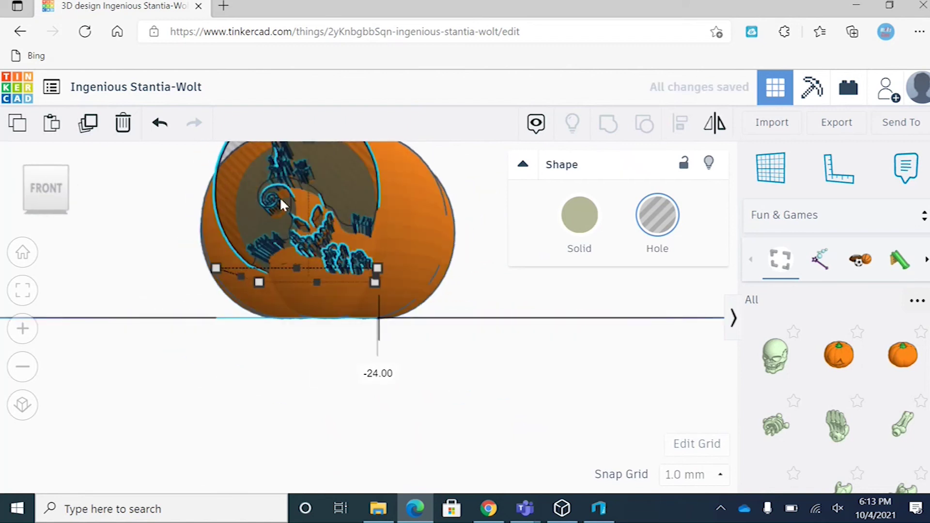
right_drag(447, 308, 317, 269)
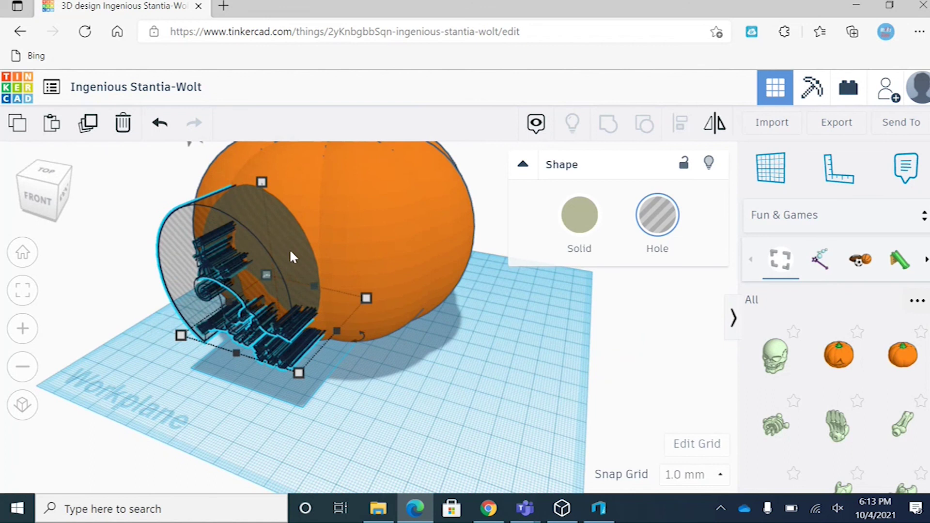
shift+click(423, 230)
click(612, 137)
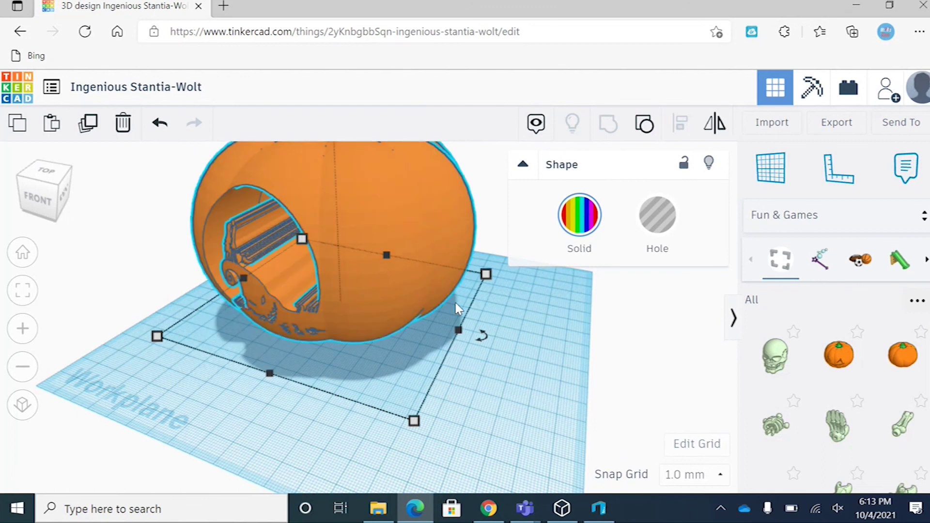
right_drag(581, 382, 650, 346)
scroll(581, 321, up, 3)
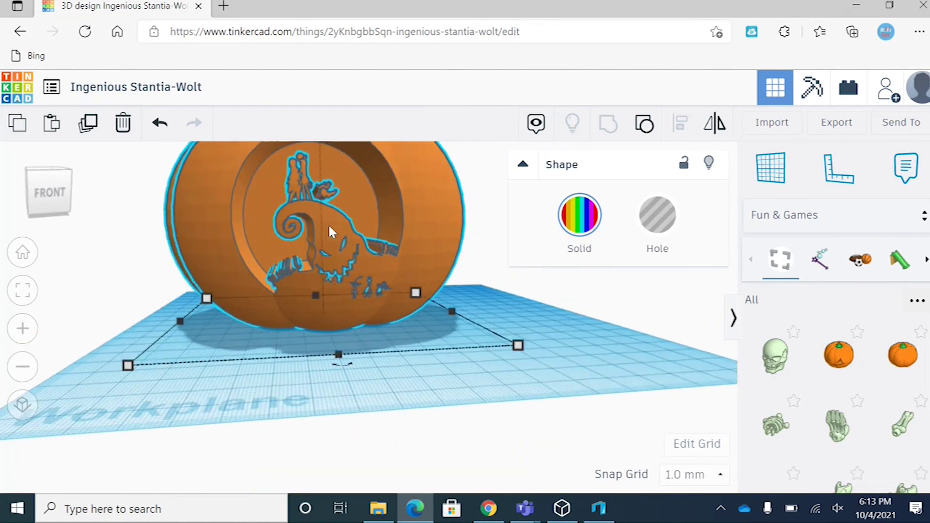
click(581, 321)
scroll(484, 281, up, 5)
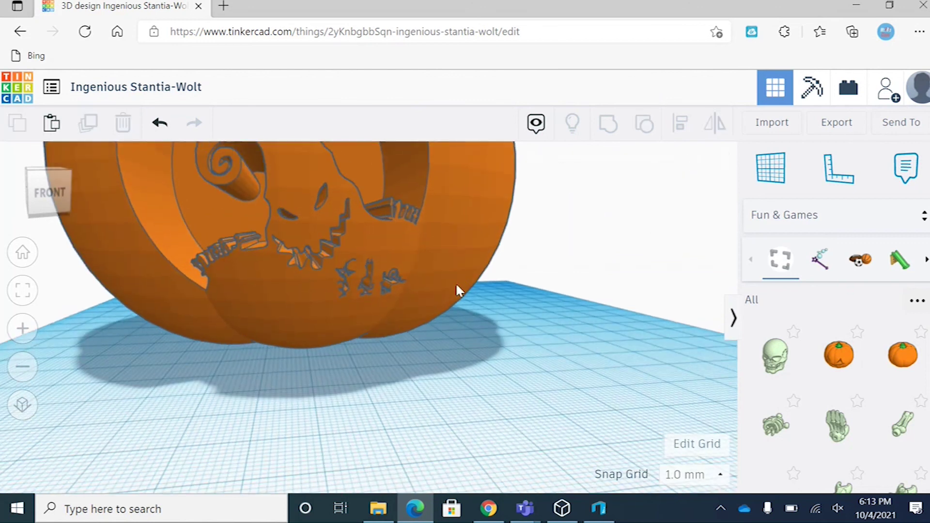
scroll(245, 235, down, 3)
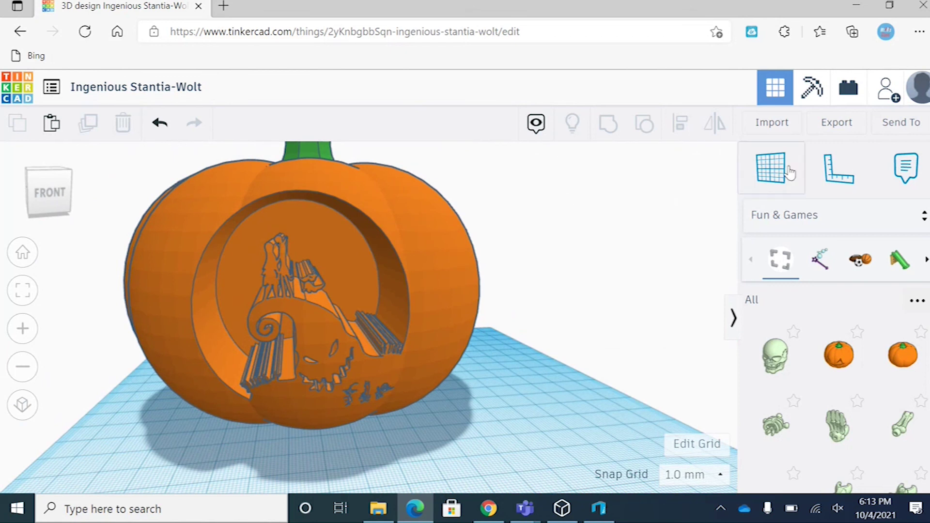
Export everything in the design as STL and move the file from Downloads to the Pumpkin\Oogie folder in File Explorer
click(836, 123)
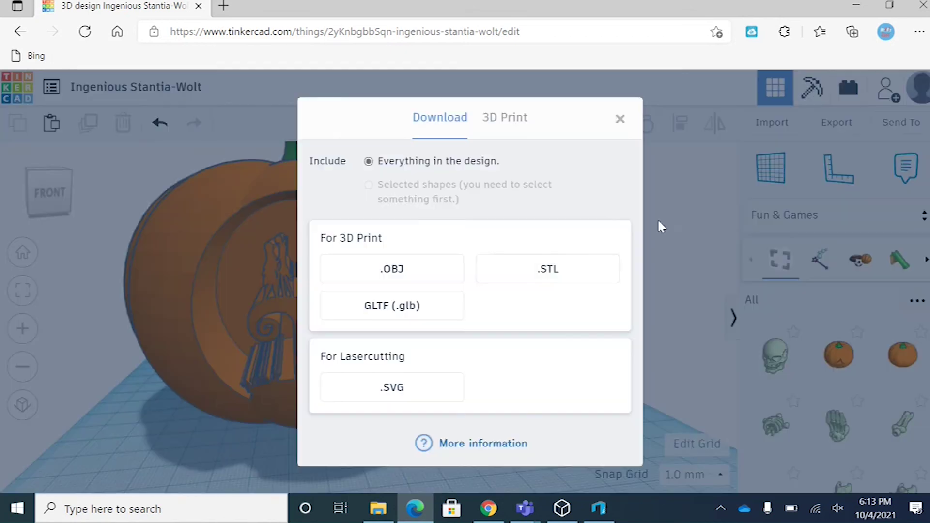
click(527, 280)
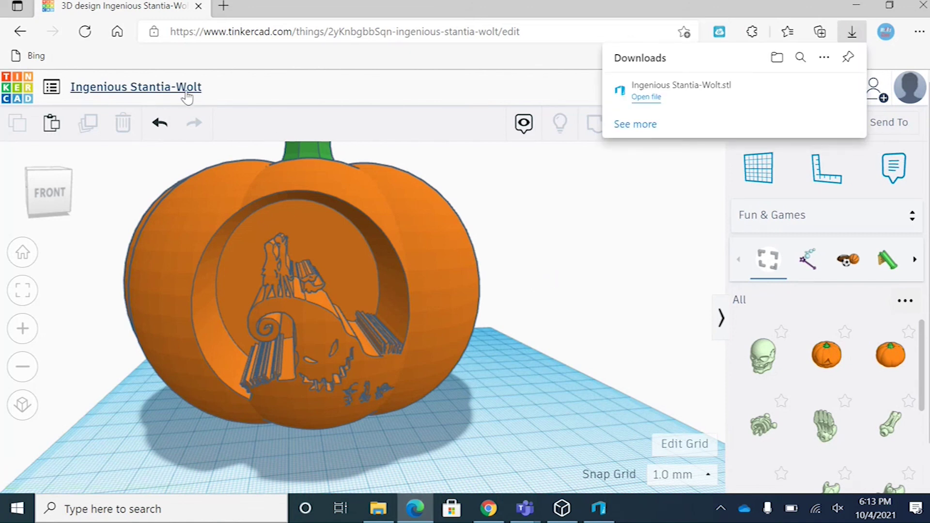
click(378, 508)
drag(448, 73, 629, 63)
key(ctrl+n)
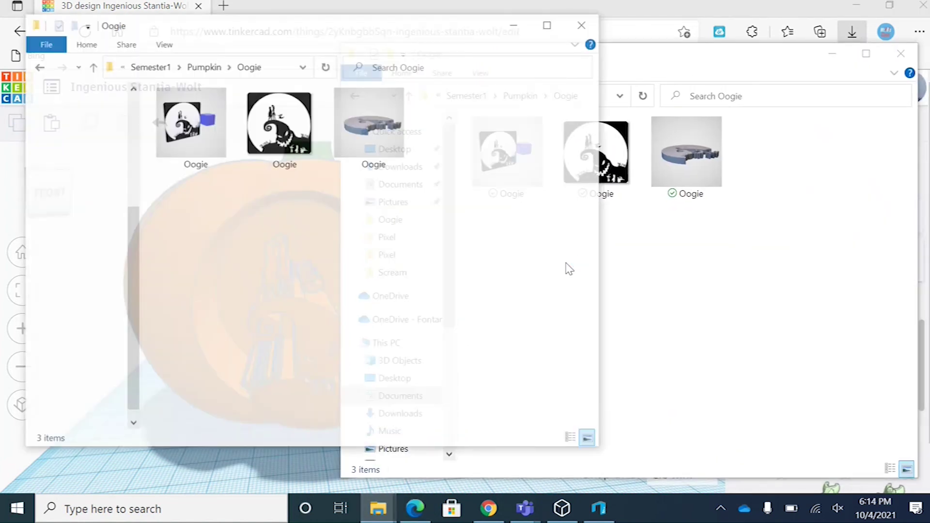
click(83, 189)
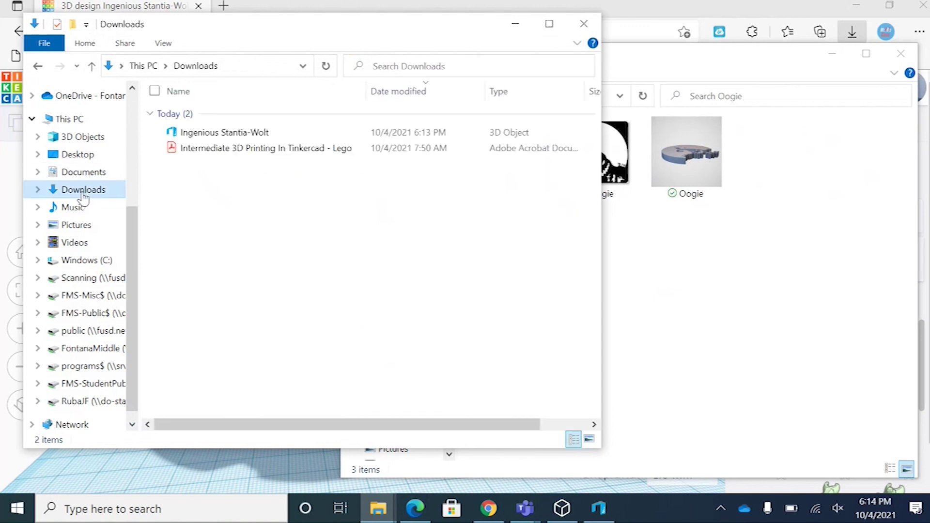
drag(201, 133, 681, 289)
Rename the exported pumpkin file in the Oogie folder as Oogie_Pumpkin
right_click(527, 188)
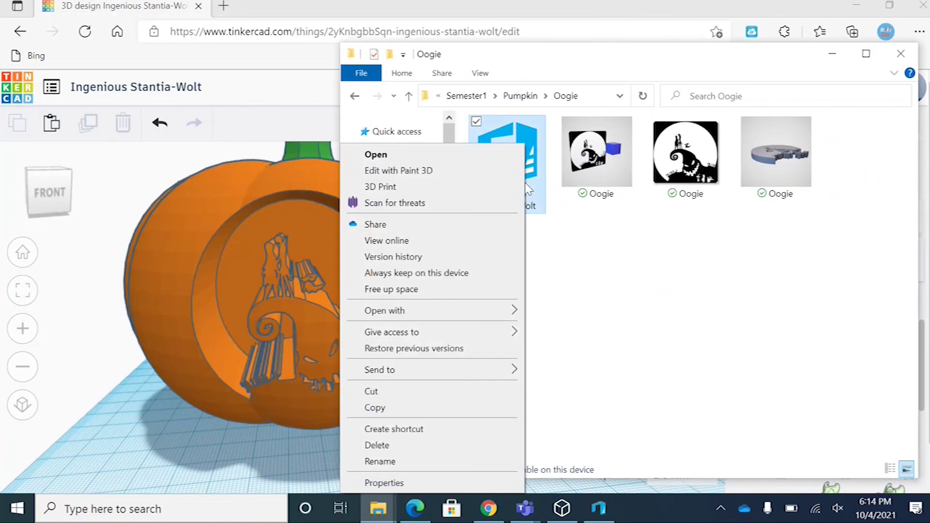
click(440, 460)
text(O)
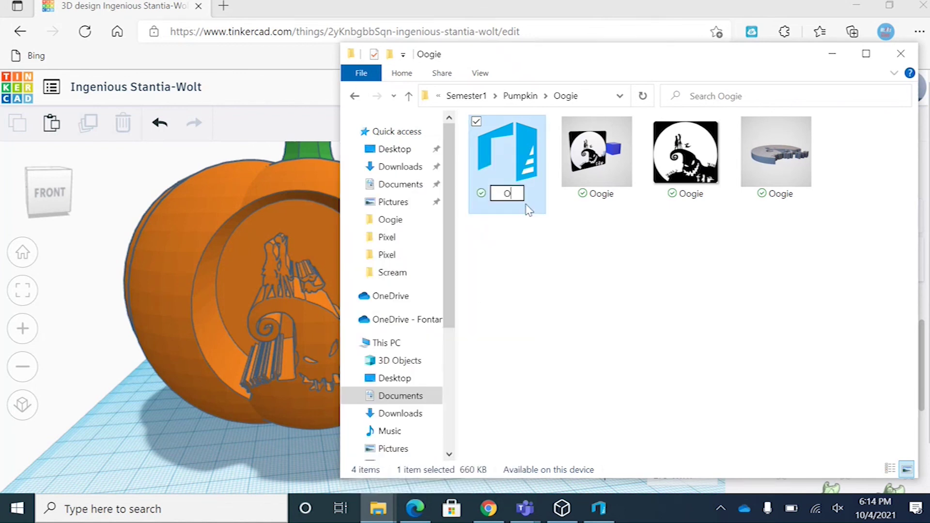
text(ogie)
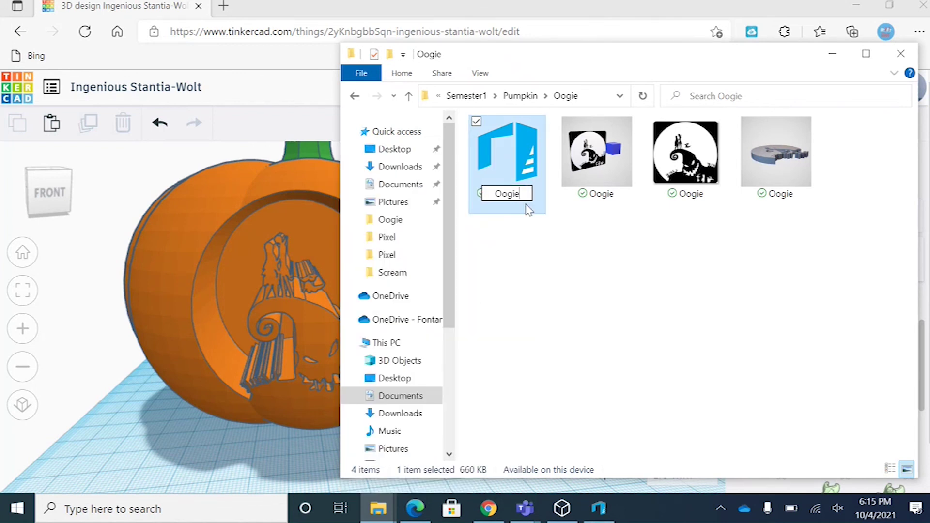
text(_Pumpkin)
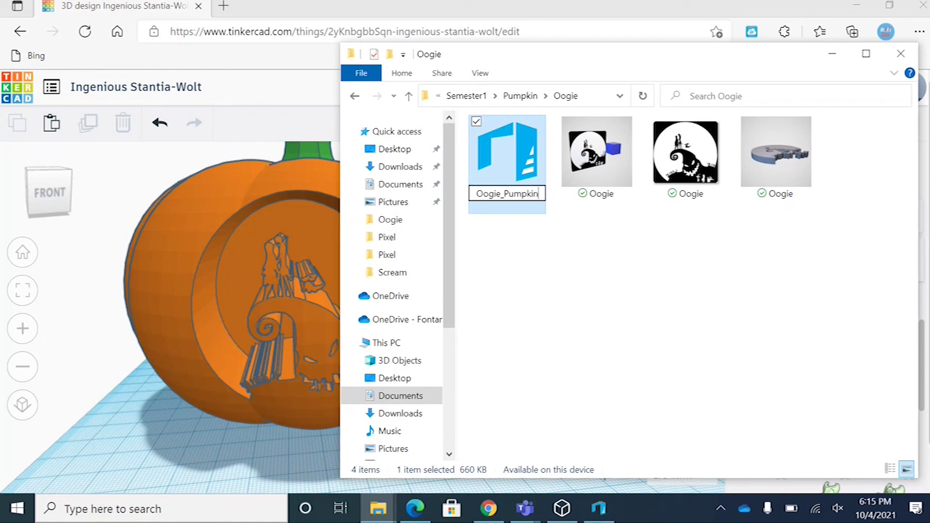
key(Return)
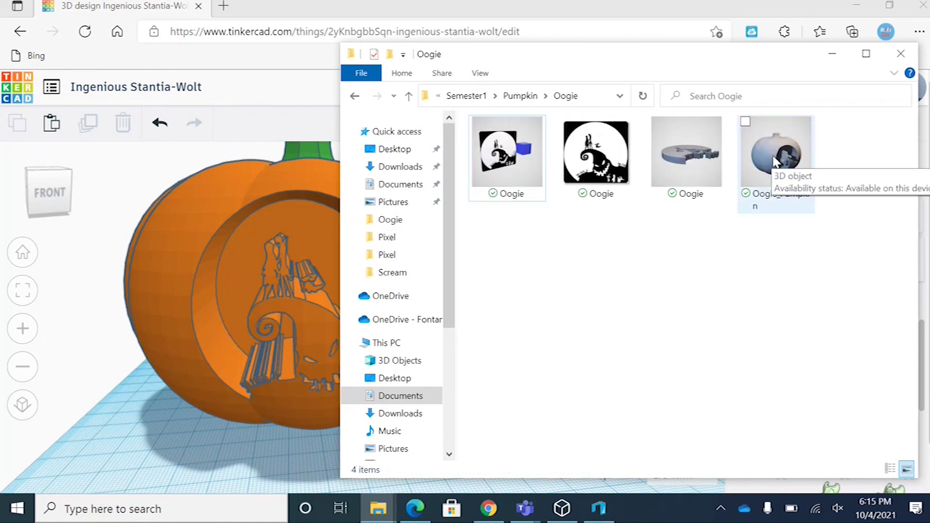
Open the Oogie_Pumpkin file in 3D Builder and inspect the carved design up close from the front
double_click(775, 160)
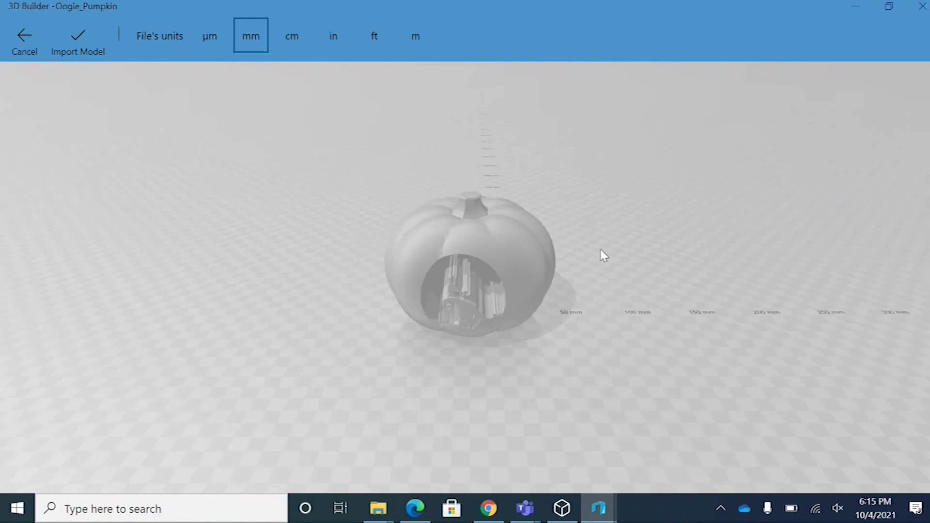
right_drag(484, 194, 473, 155)
scroll(466, 178, up, 5)
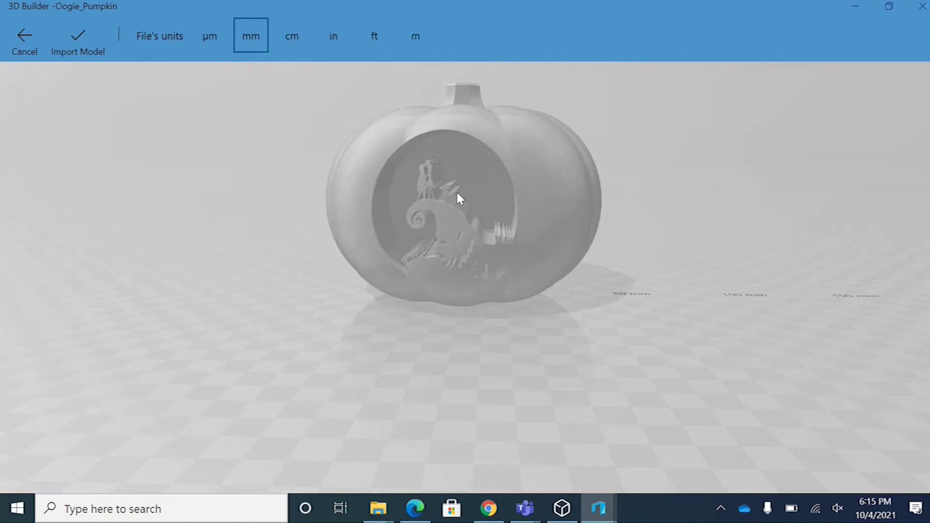
scroll(464, 176, up, 2)
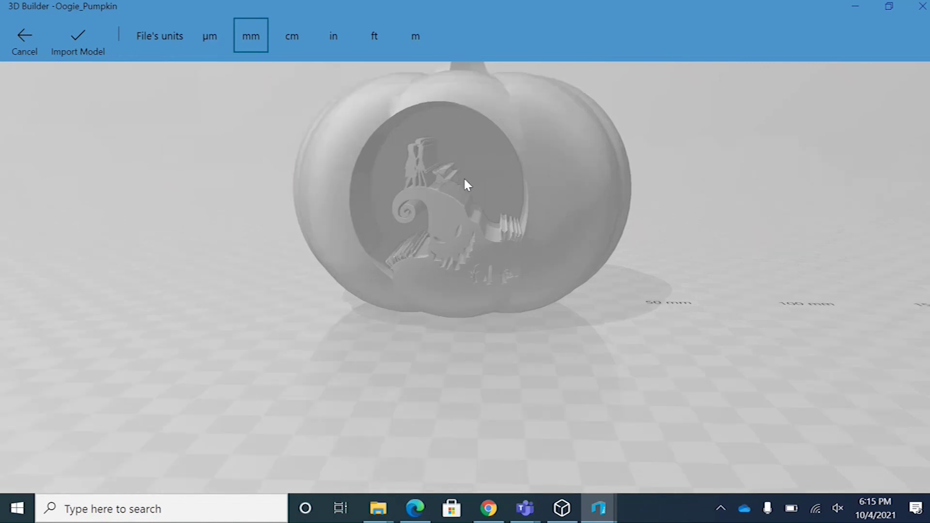
scroll(570, 175, up, 2)
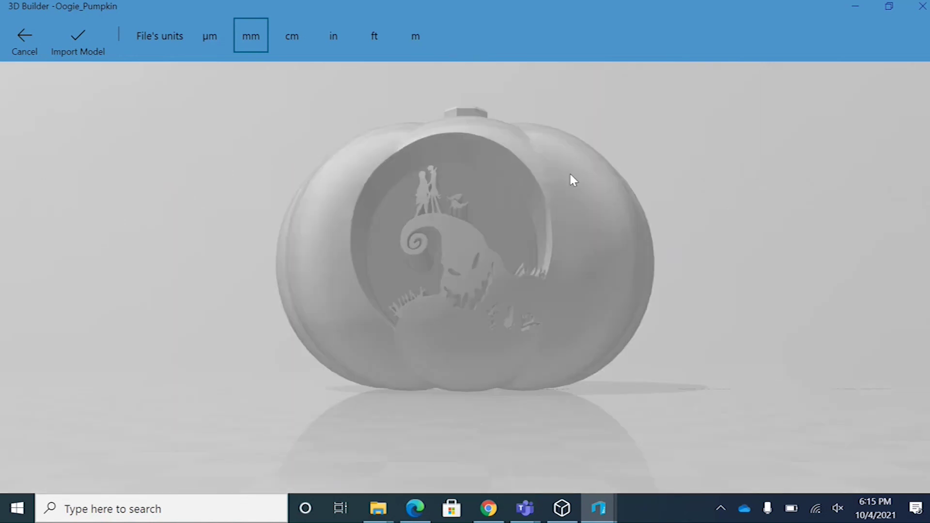